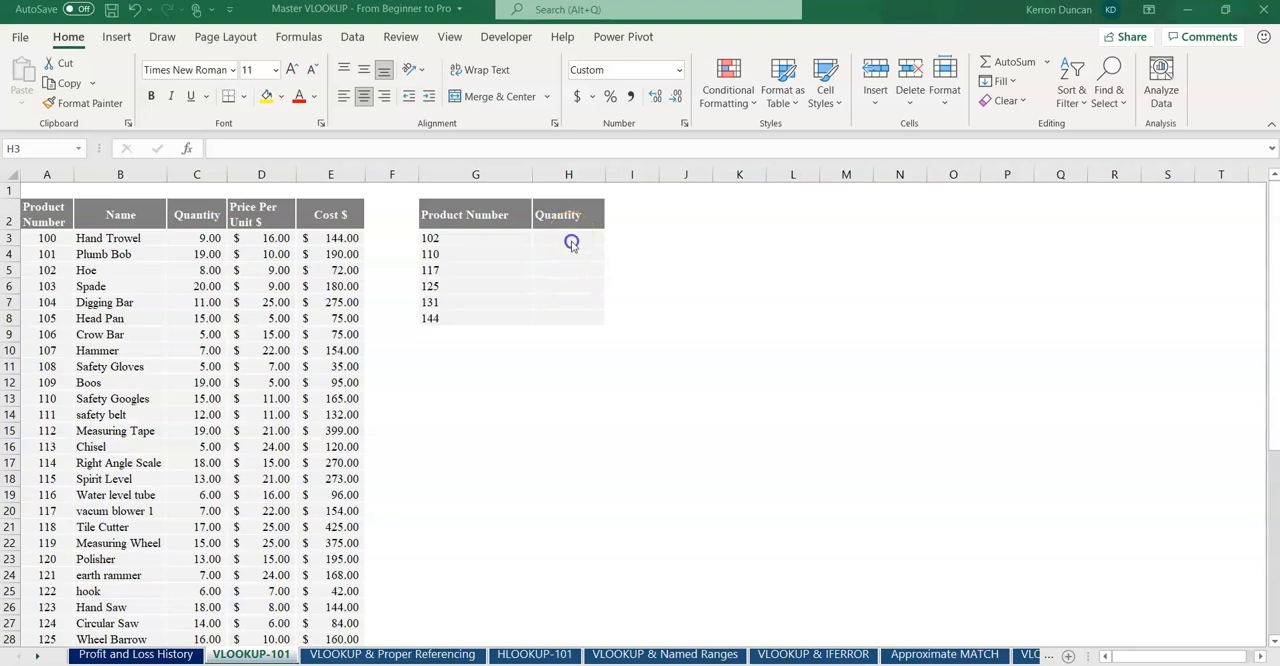
# Step: Start a VLOOKUP formula in cell H3 and open its function arguments
pyautogui.click(570, 243)
pyautogui.write('=')
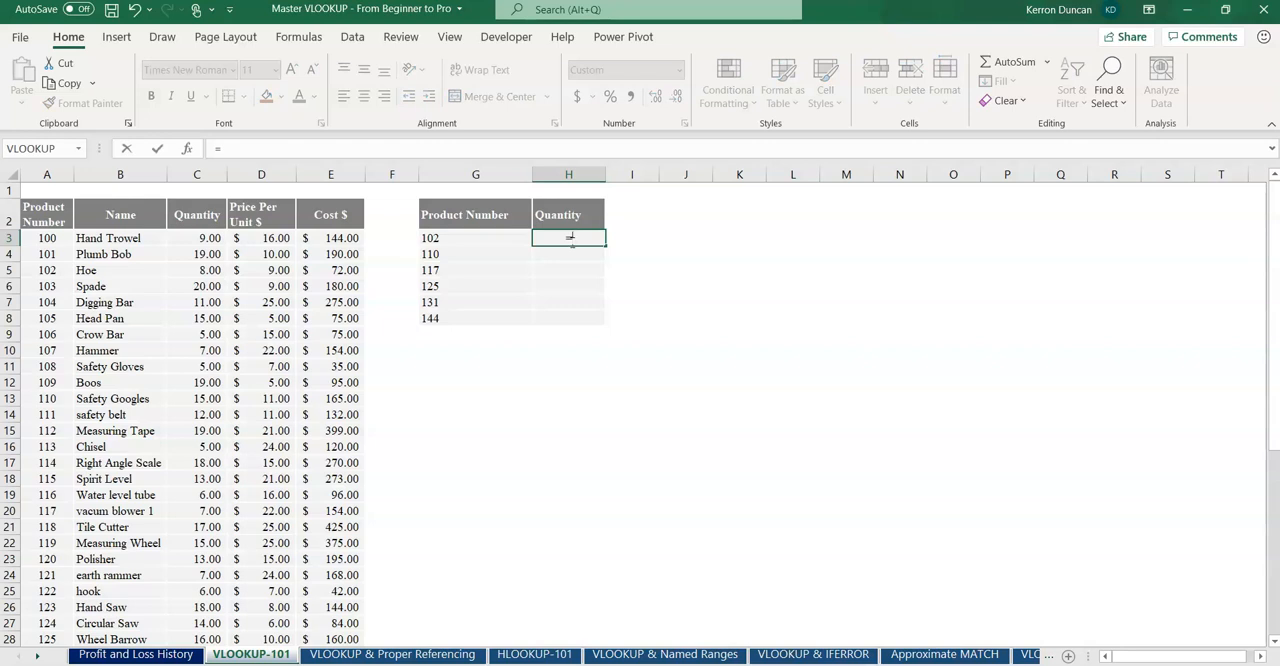
pyautogui.write('vlookup')
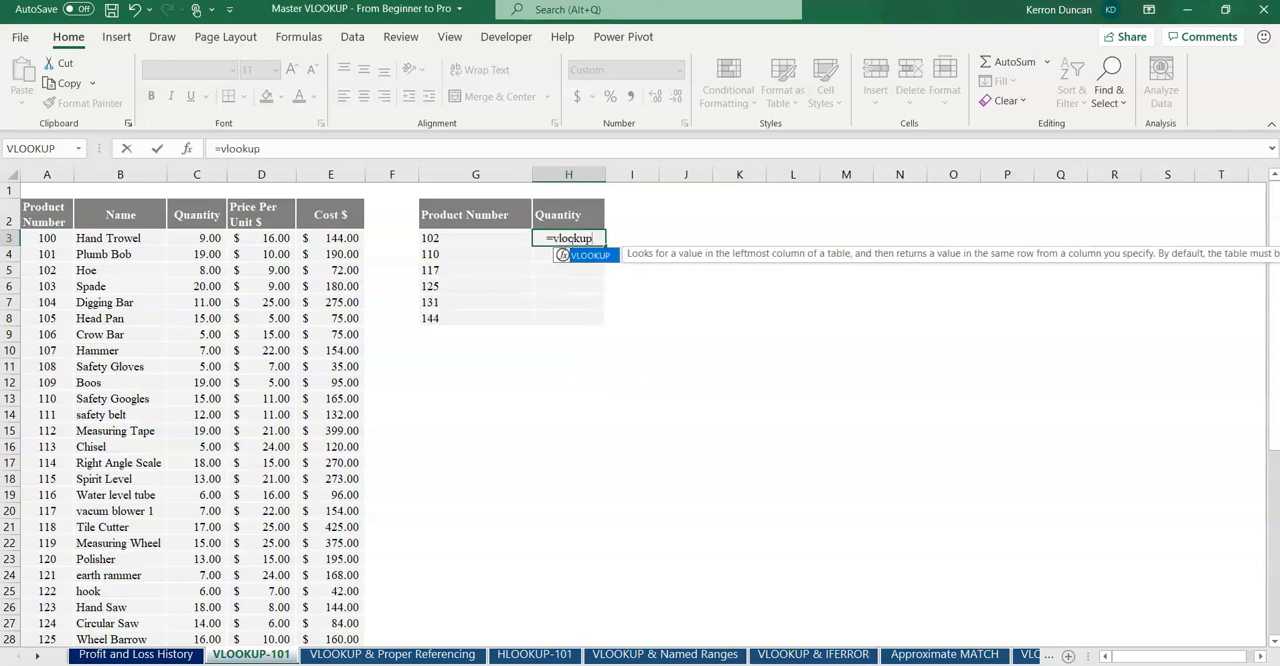
pyautogui.write('(')
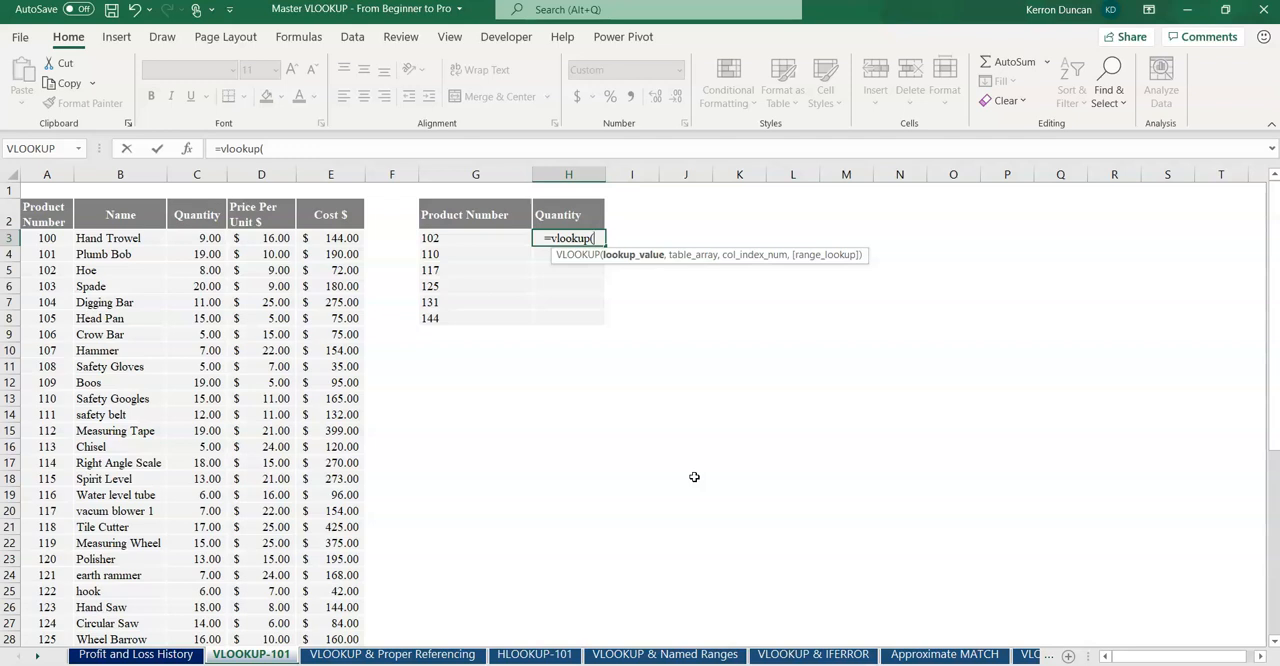
pyautogui.click(186, 150)
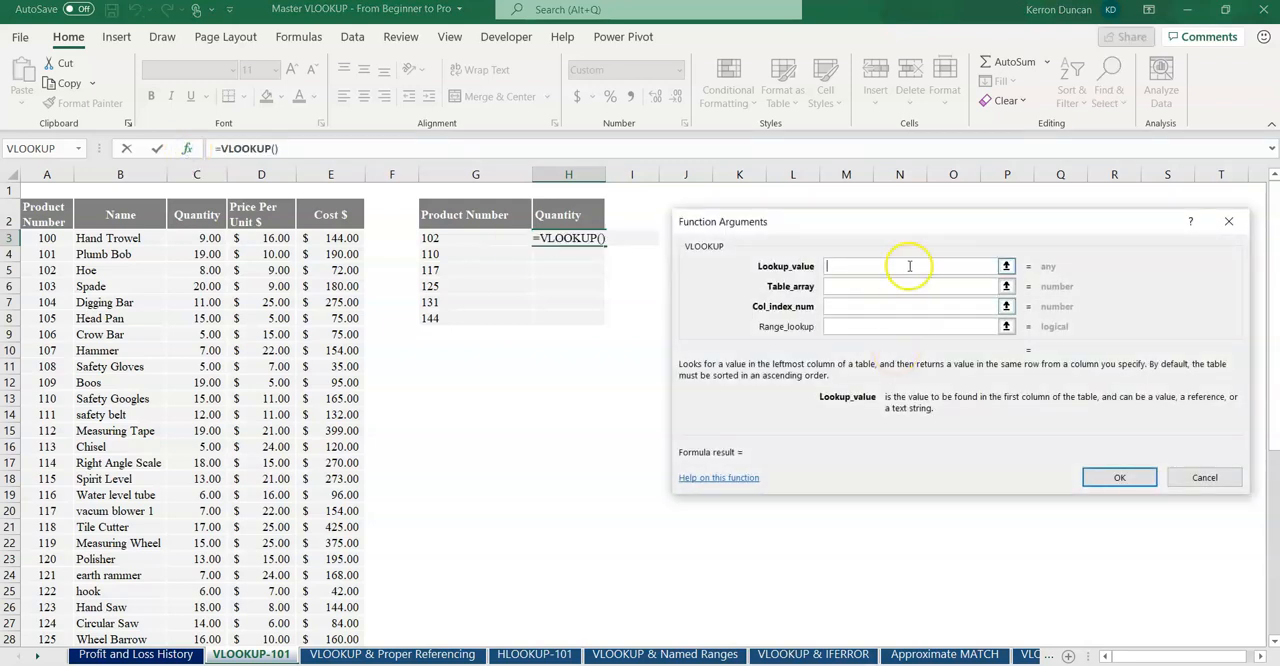
pyautogui.moveTo(908, 217); pyautogui.dragTo(908, 216)
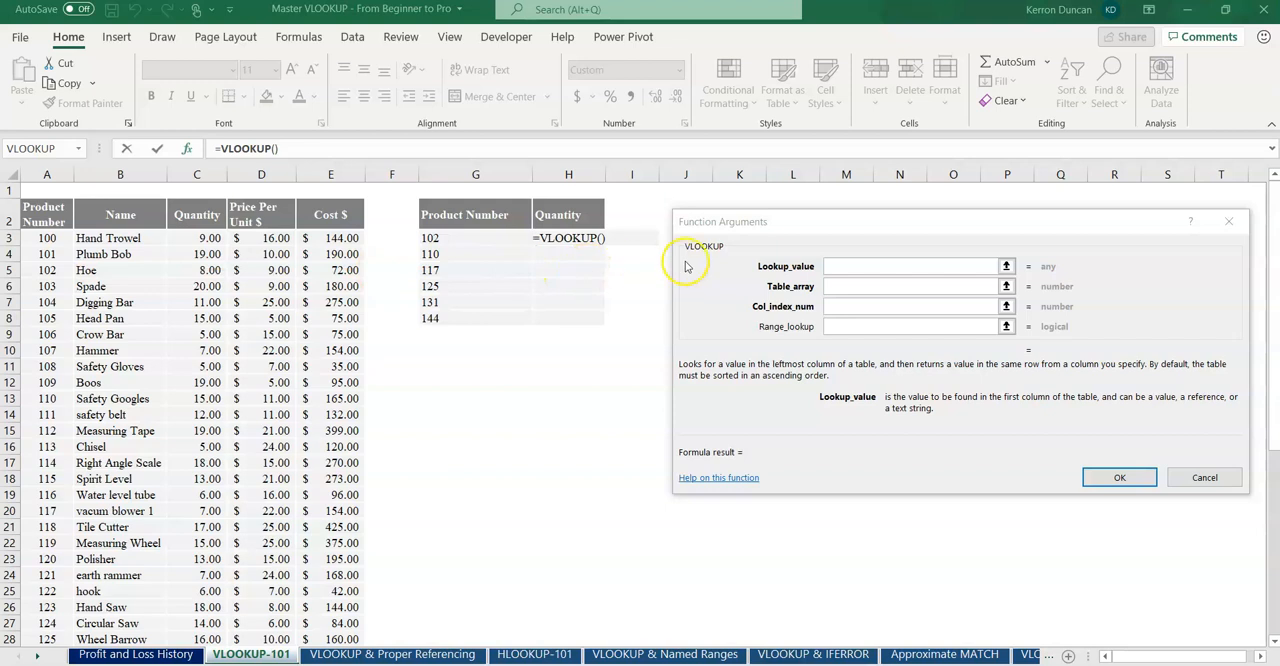
# Step: Set the VLOOKUP lookup value to G3 and the table array to the product data in A3:E47
pyautogui.click(851, 267)
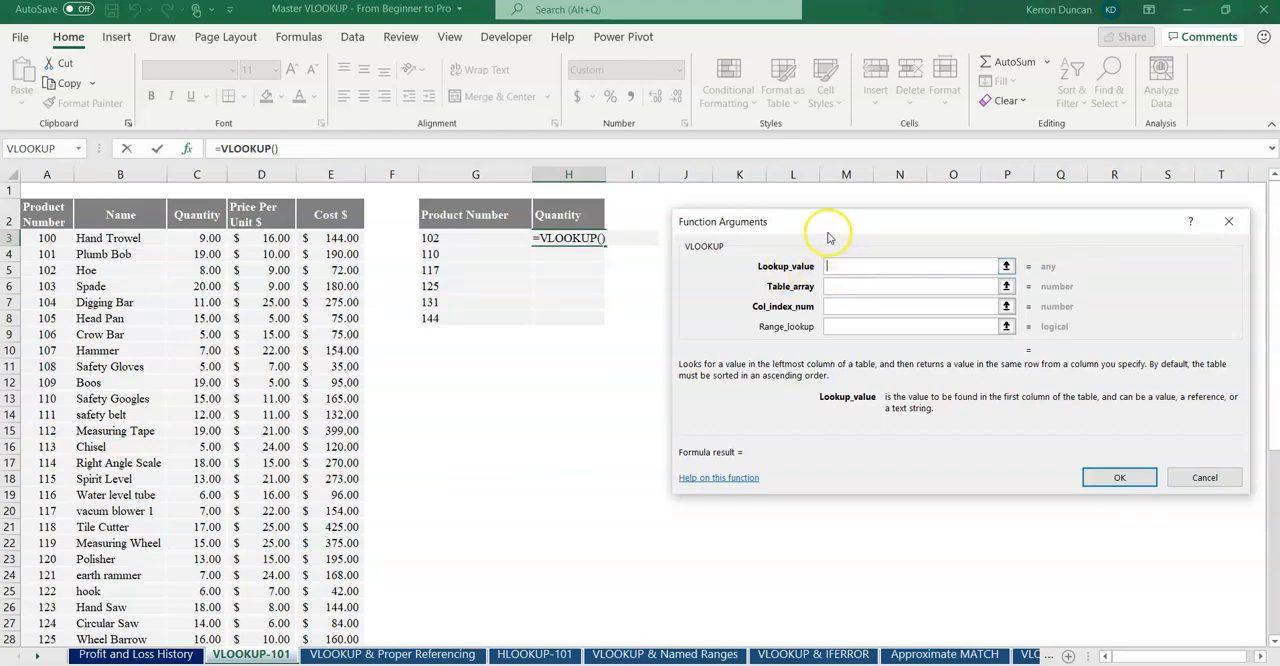
pyautogui.click(469, 237)
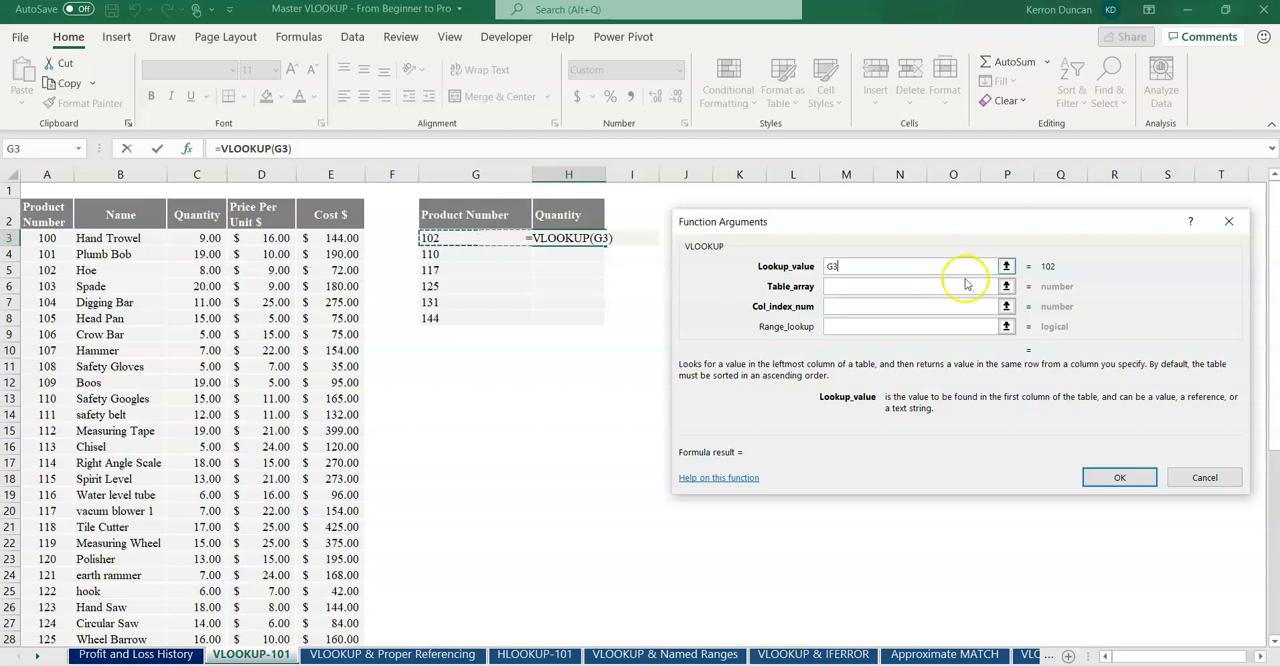
pyautogui.click(836, 287)
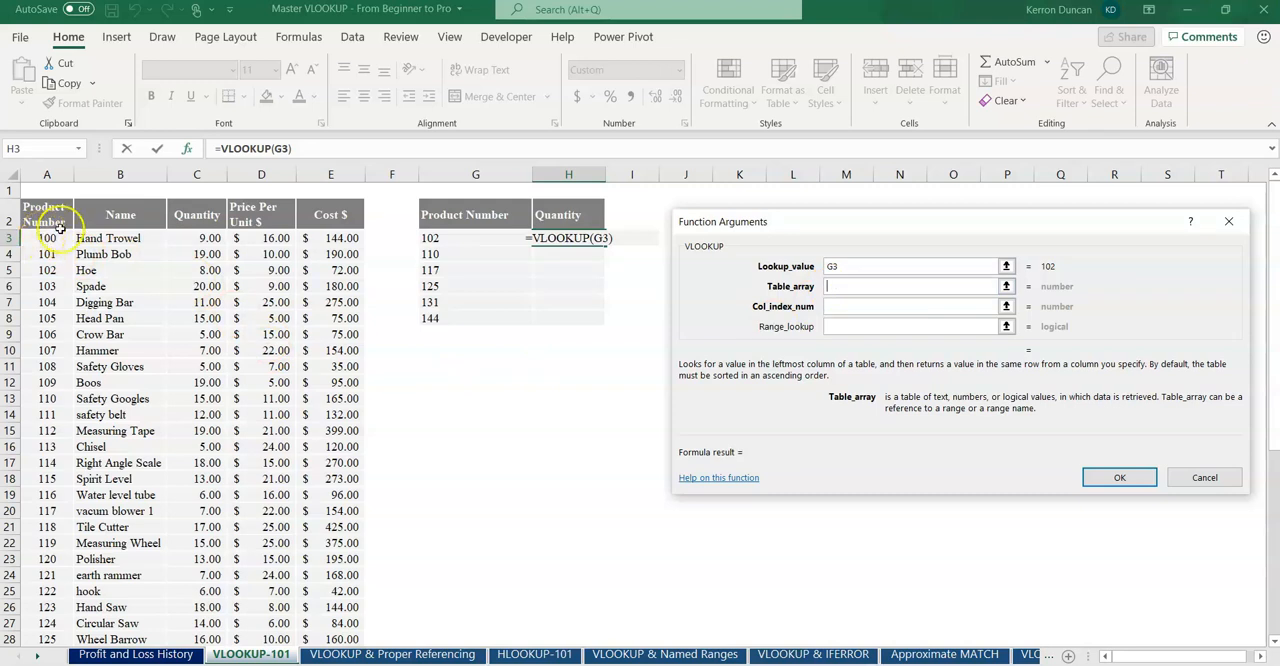
pyautogui.moveTo(46, 244); pyautogui.dragTo(343, 625)
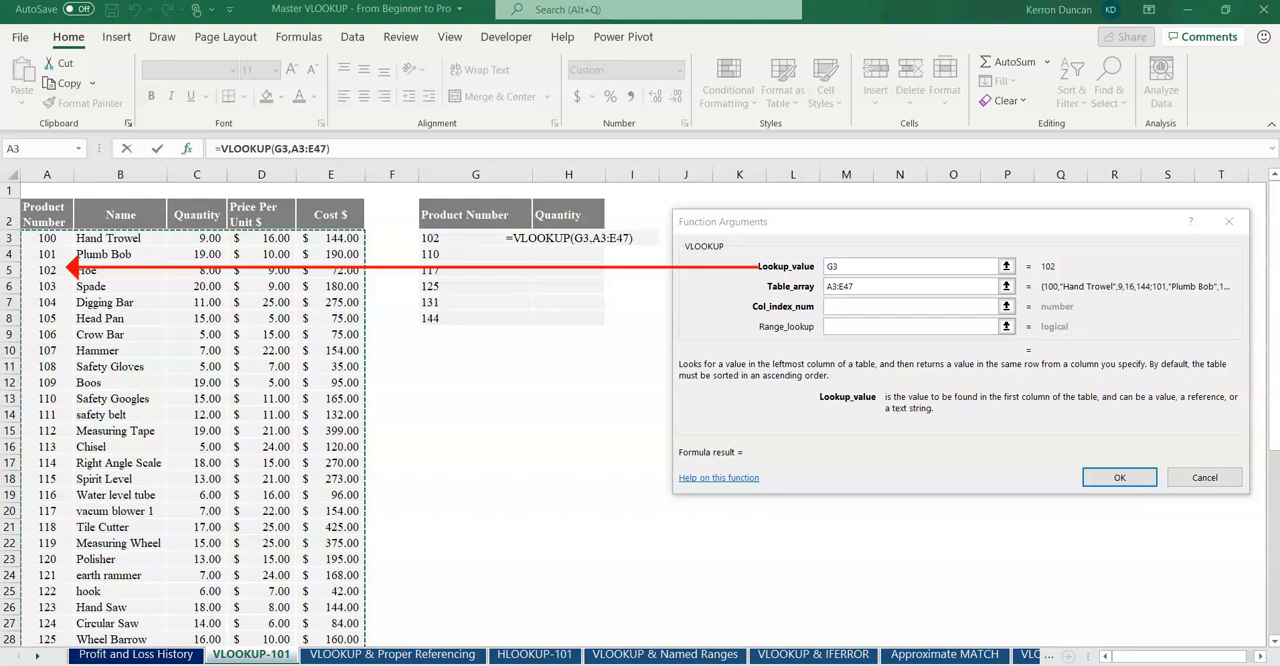
# Step: Set the column index number to 3 and the range lookup to false, then confirm the VLOOKUP formula
pyautogui.click(843, 305)
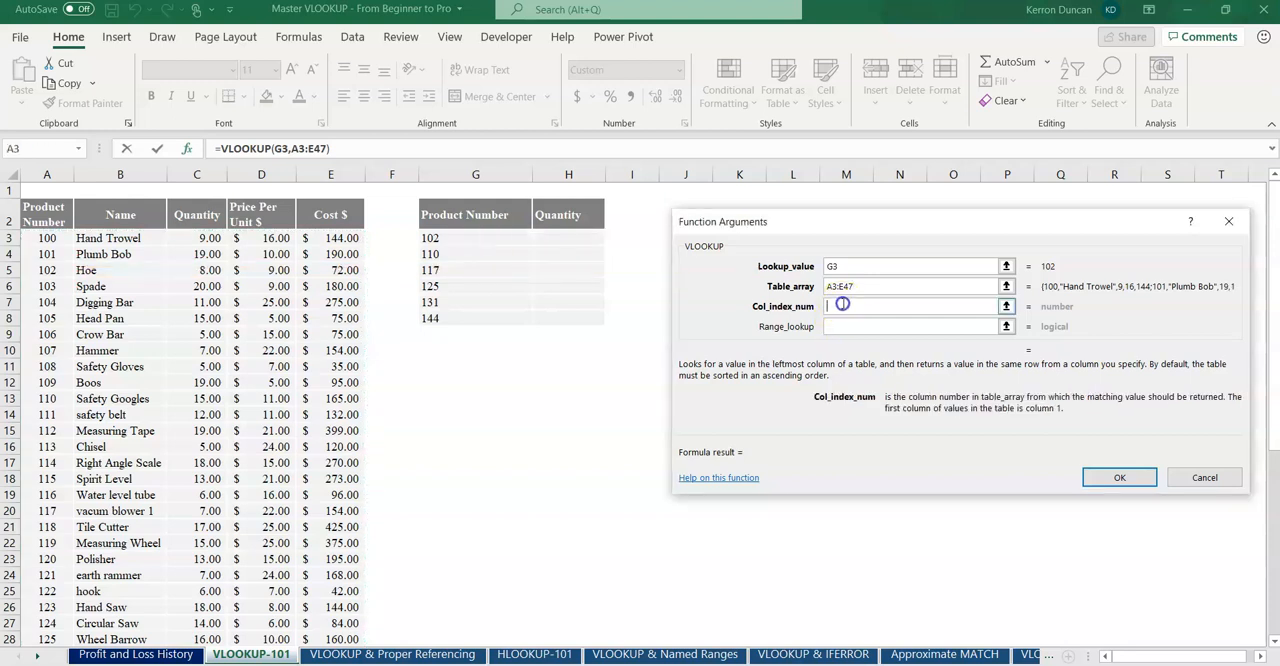
pyautogui.scroll(1, 687, 315)
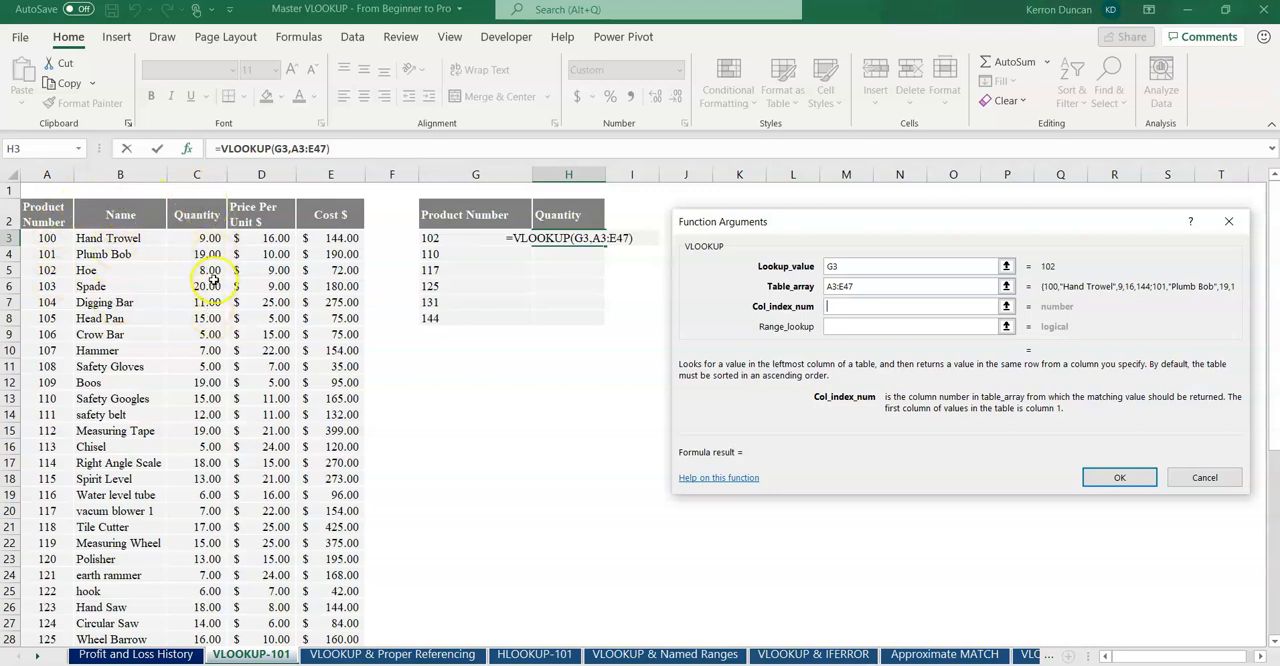
pyautogui.write('3')
pyautogui.click(860, 327)
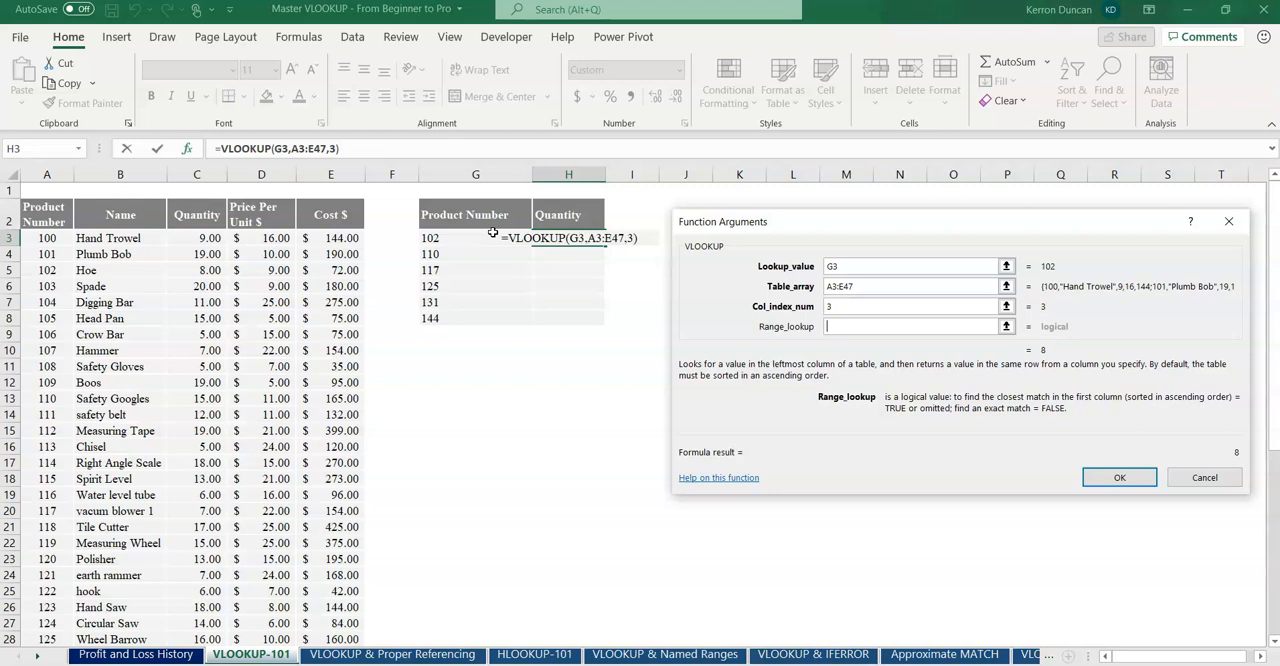
pyautogui.write('fal')
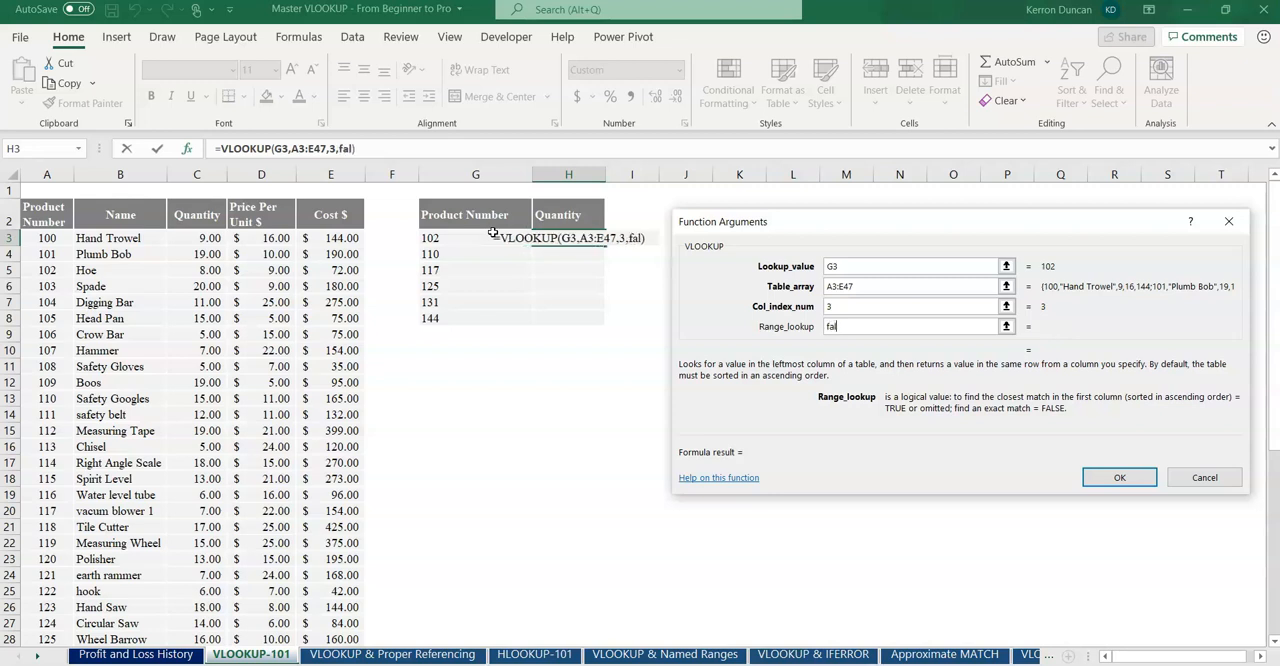
pyautogui.write('se')
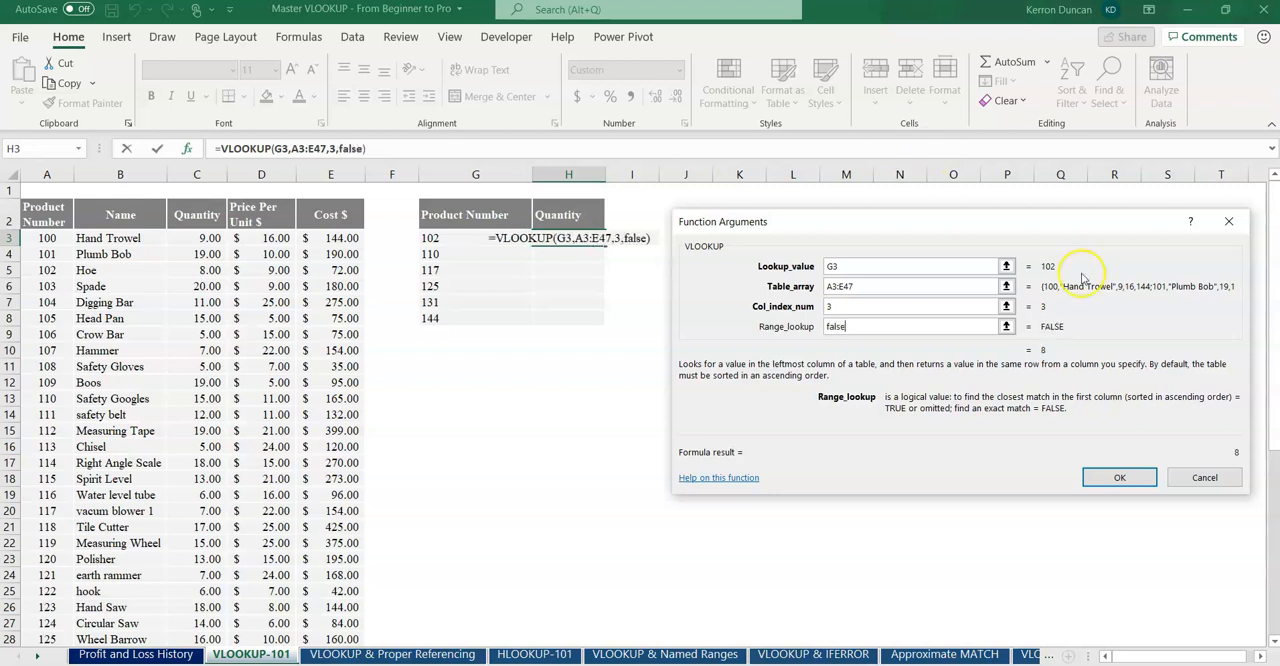
pyautogui.click(1126, 481)
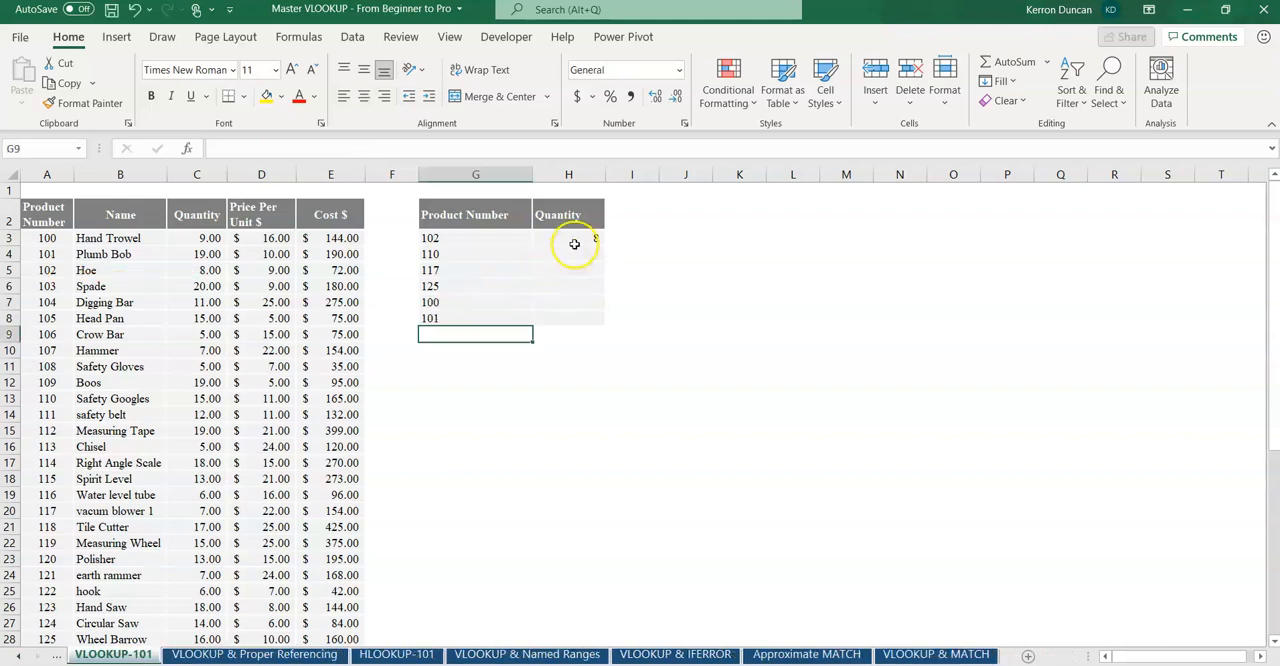
# Step: Fill the VLOOKUP formula from H3 down to H8 and check product 110's quantity against the product table
pyautogui.click(574, 240)
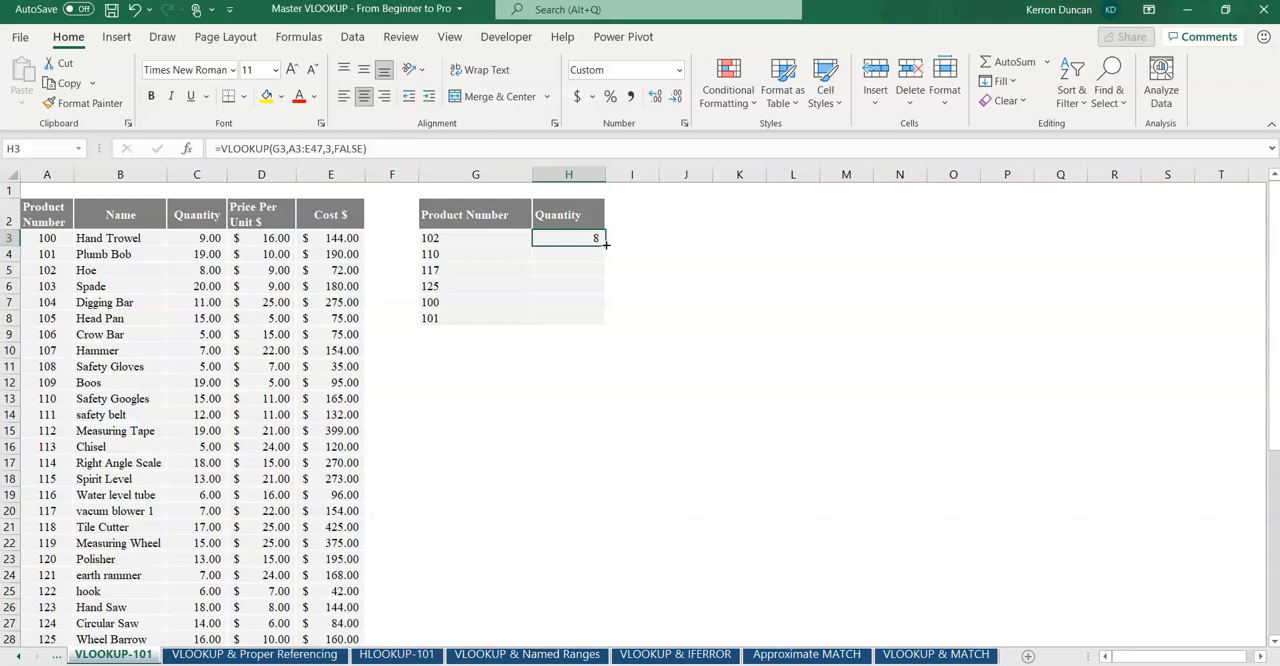
pyautogui.moveTo(605, 244); pyautogui.dragTo(618, 325)
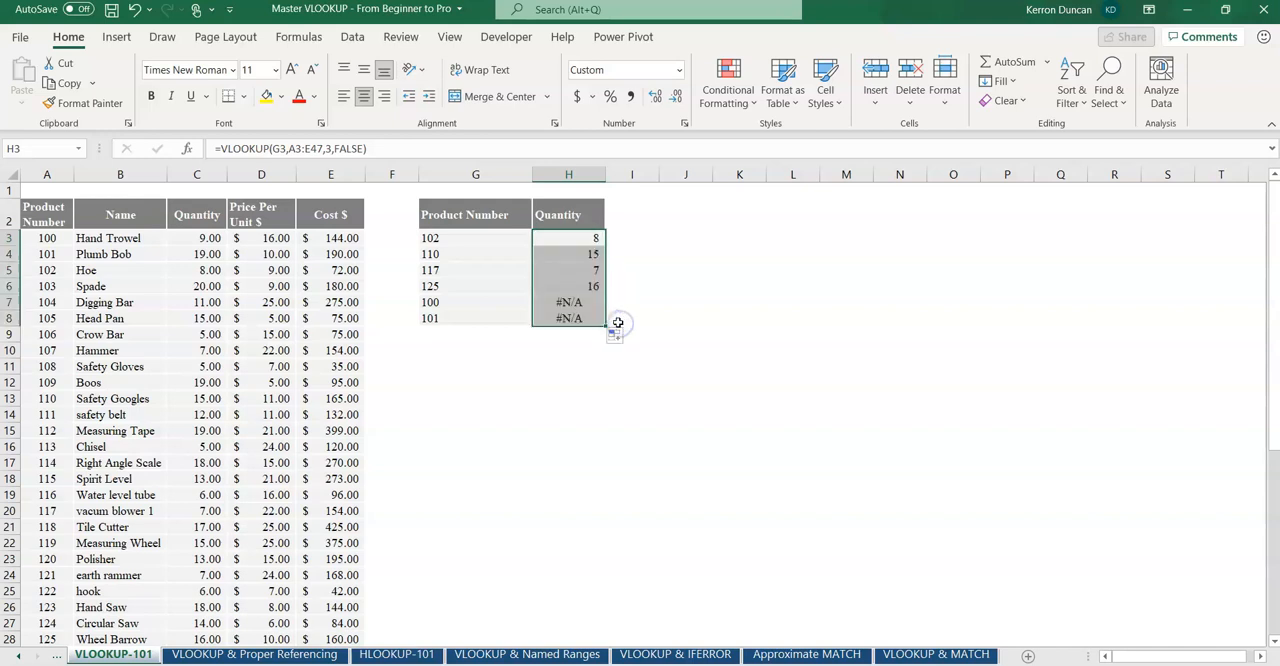
pyautogui.click(575, 254)
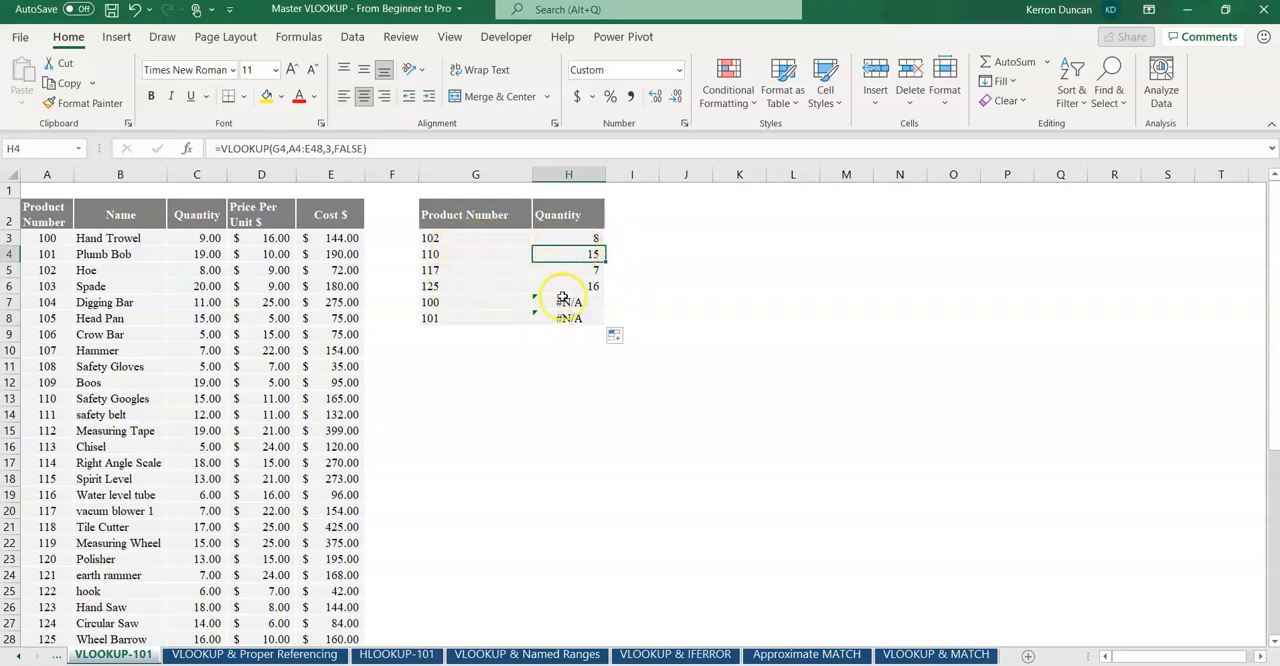
pyautogui.click(475, 255)
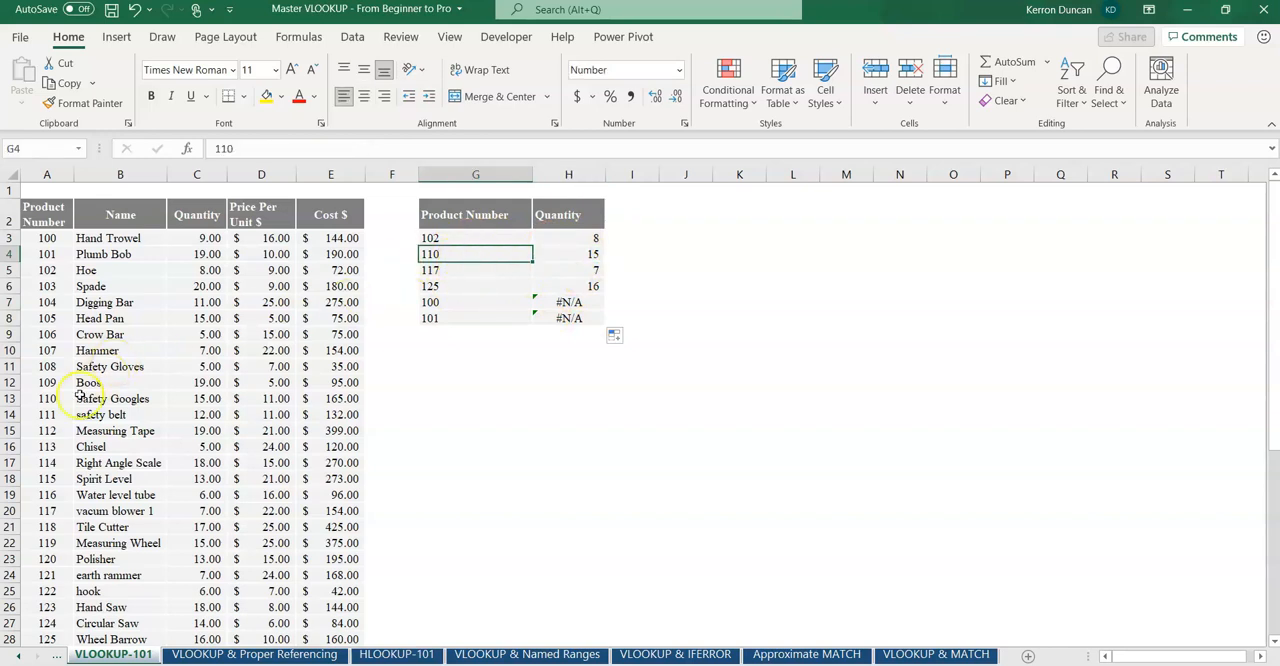
pyautogui.click(42, 398)
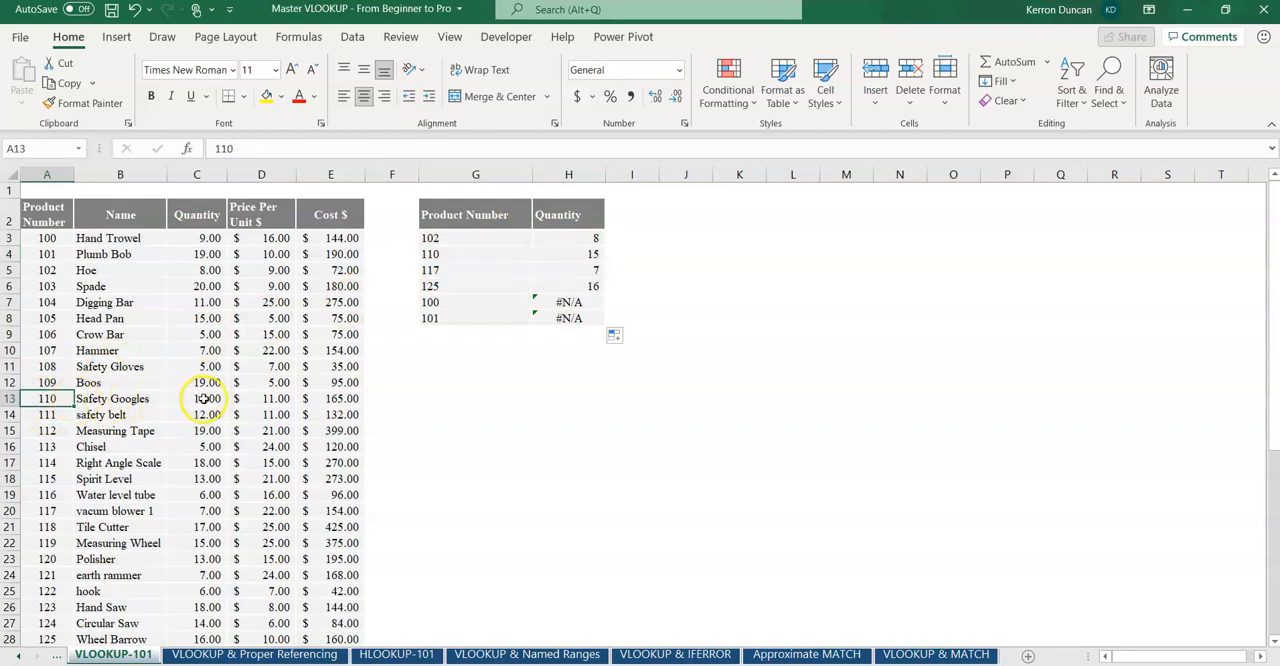
pyautogui.click(595, 257)
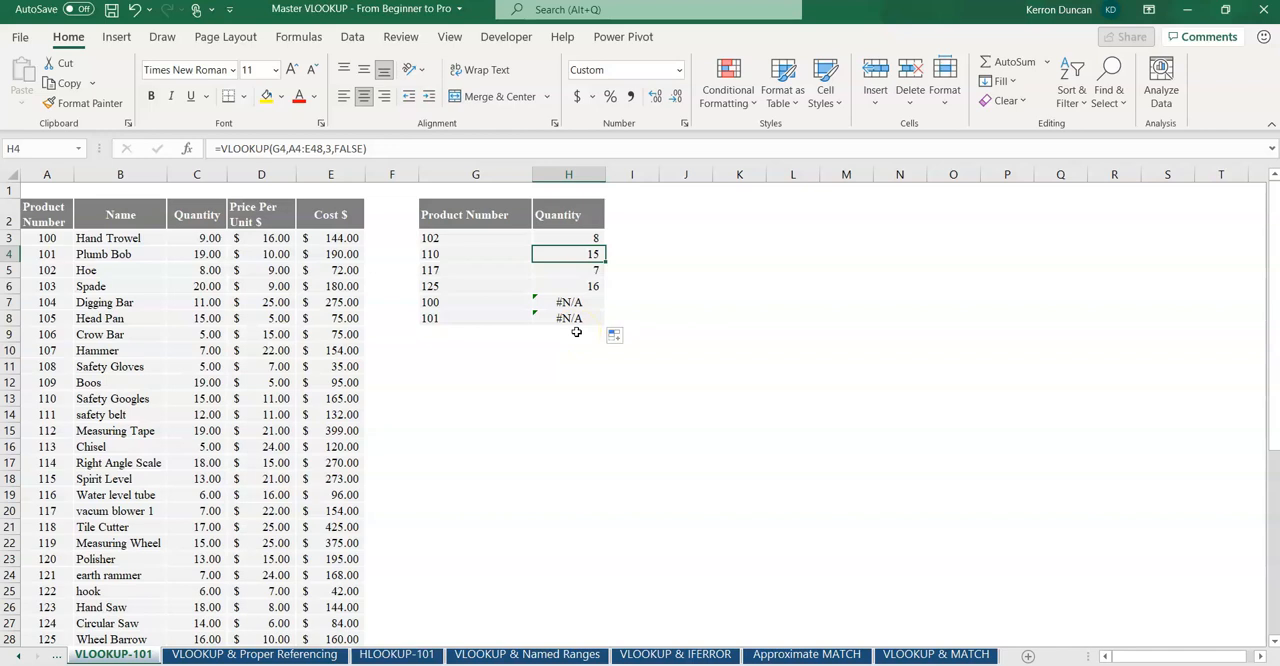
# Step: Examine the lookup value and table array references in the VLOOKUP formula in H3
pyautogui.click(585, 236)
pyautogui.doubleClick(585, 236)
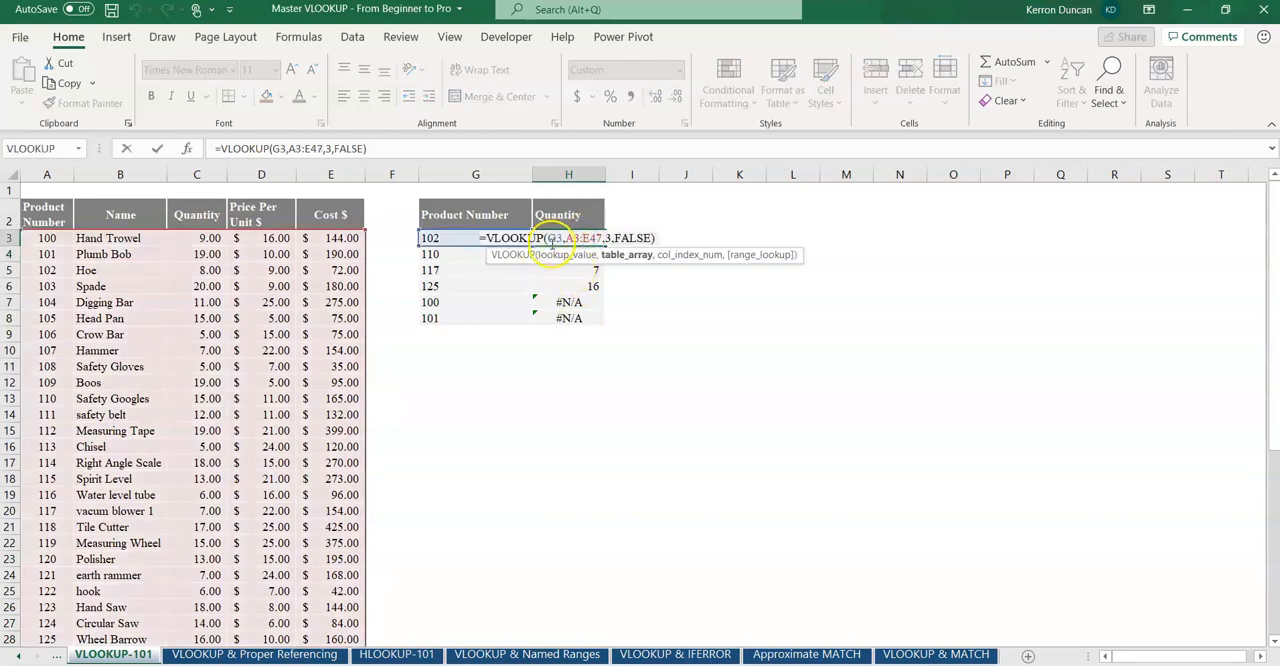
pyautogui.doubleClick(555, 238)
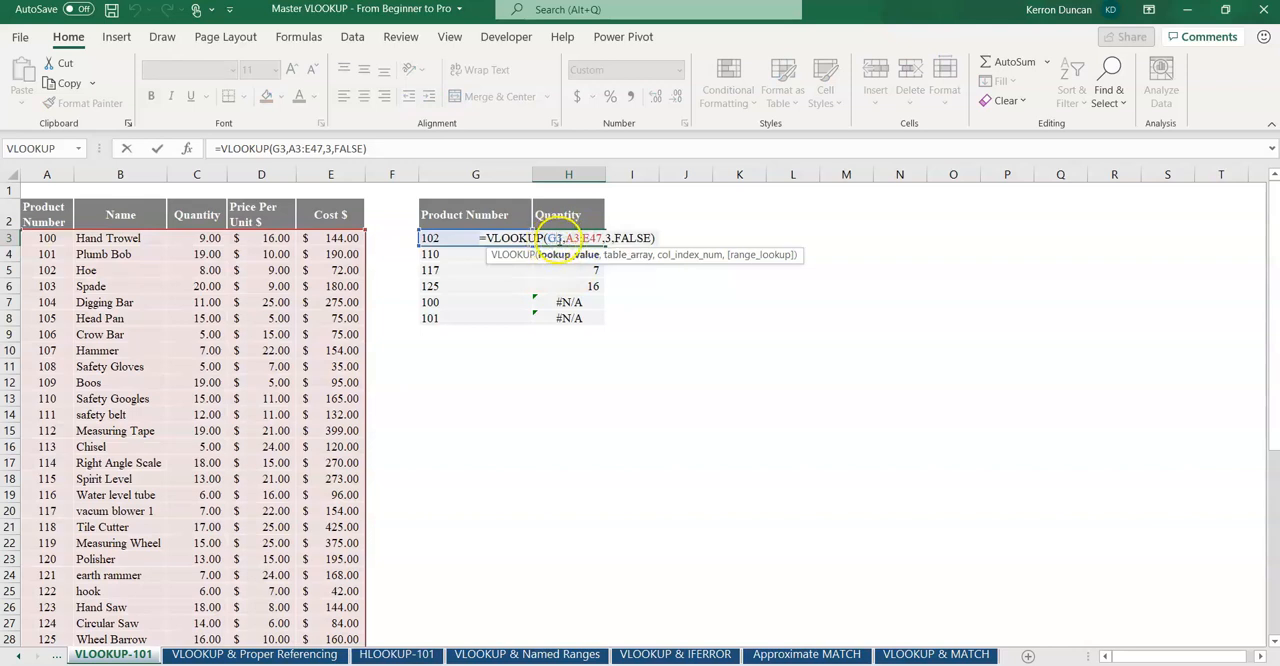
pyautogui.click(452, 238)
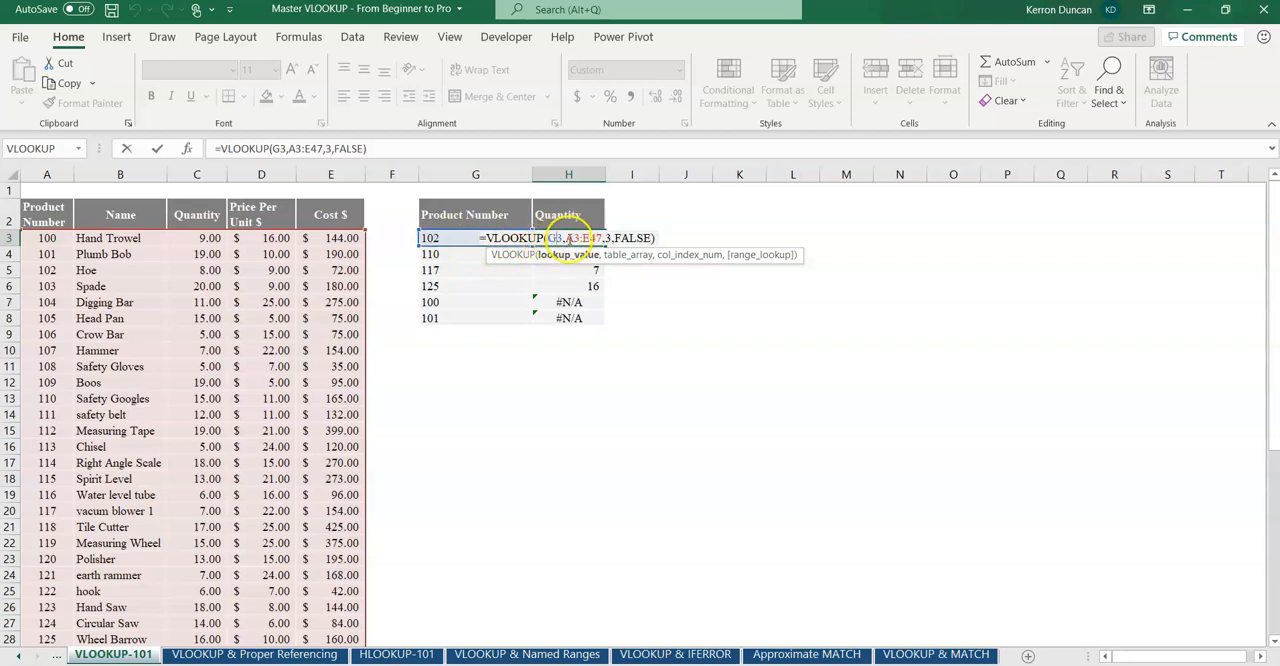
pyautogui.click(575, 238)
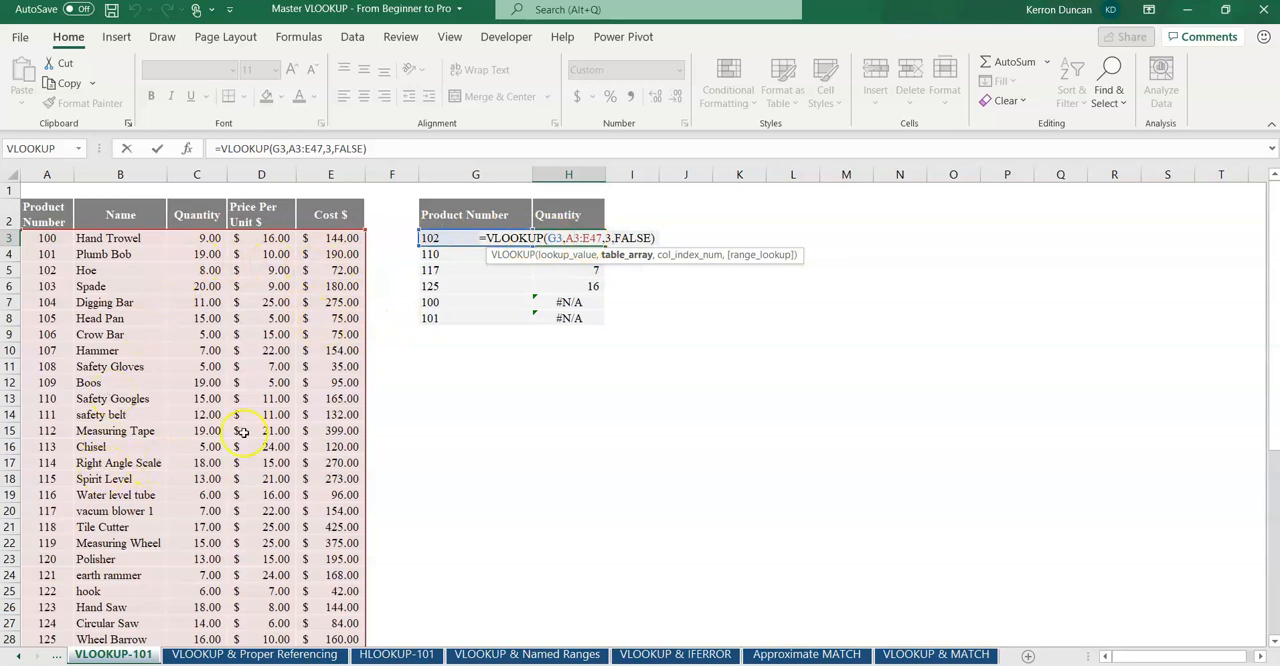
pyautogui.click(554, 238)
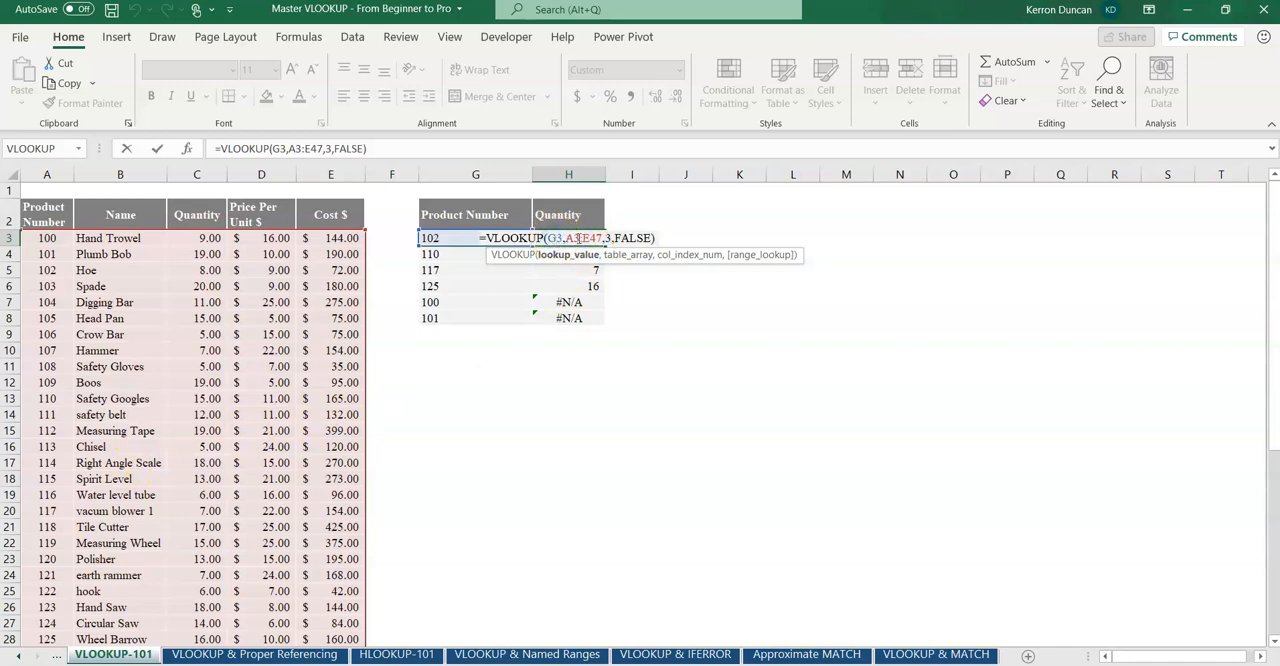
pyautogui.click(581, 238)
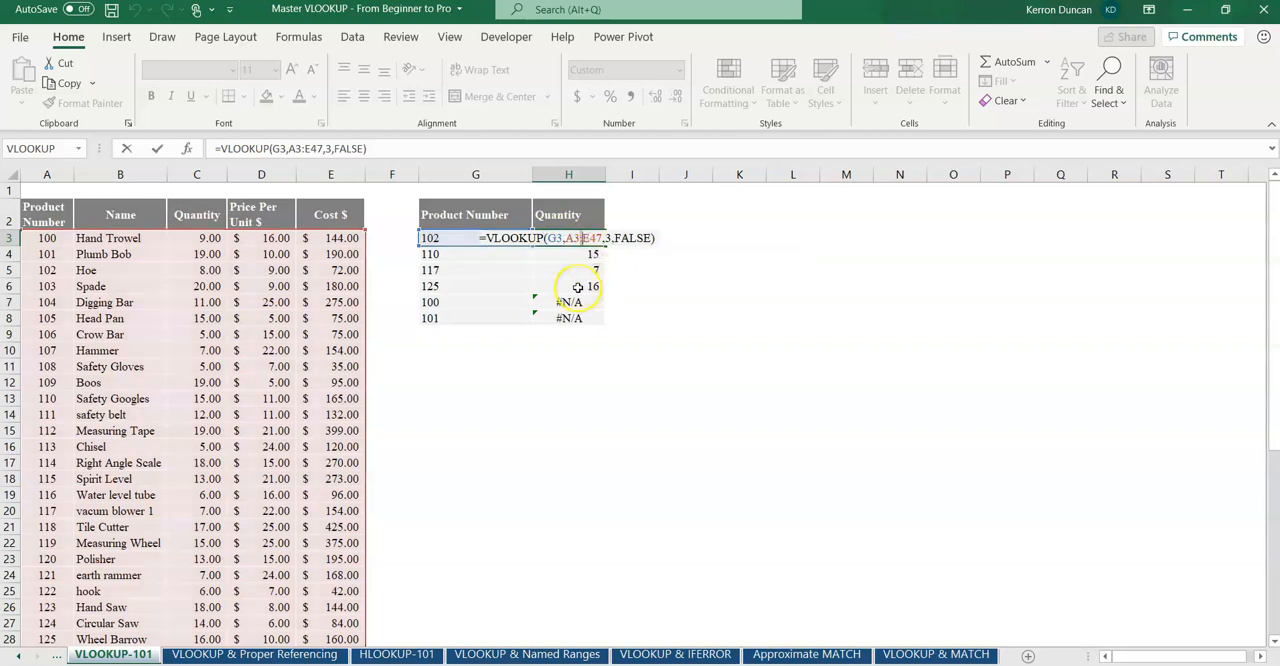
pyautogui.press('Return')
# Step: Compare the table array in H4's VLOOKUP formula with the one in H3
pyautogui.doubleClick(574, 254)
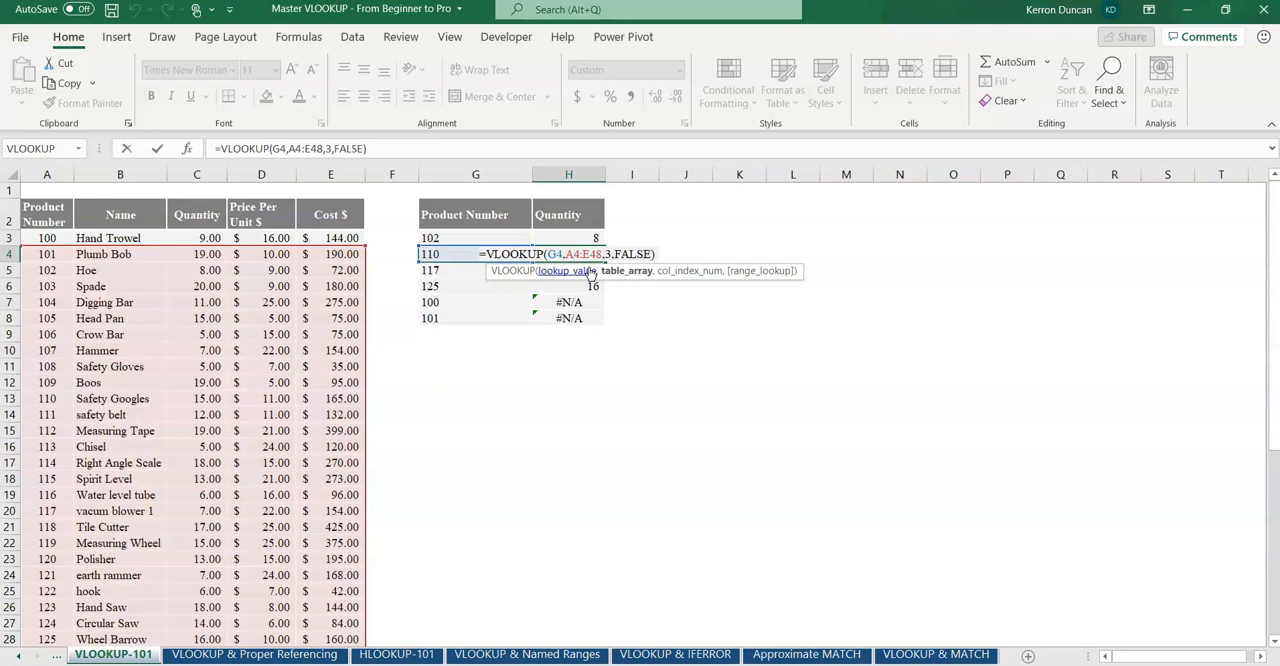
pyautogui.press('Return')
pyautogui.click(588, 240)
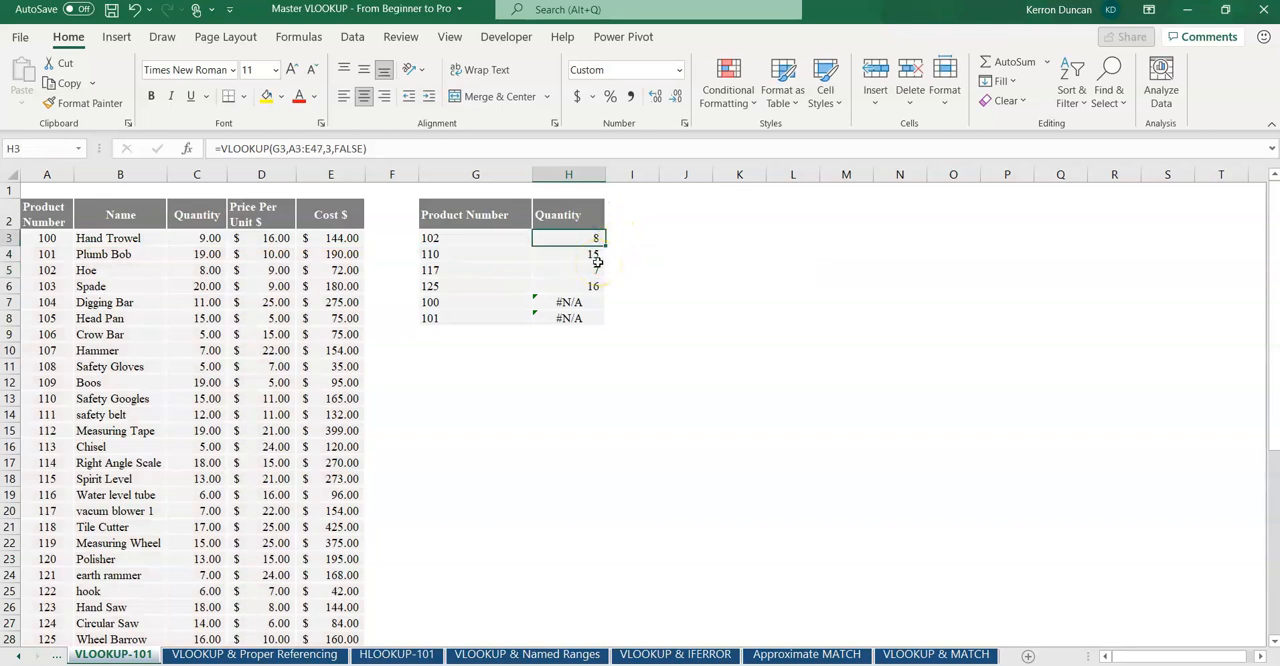
pyautogui.click(595, 255)
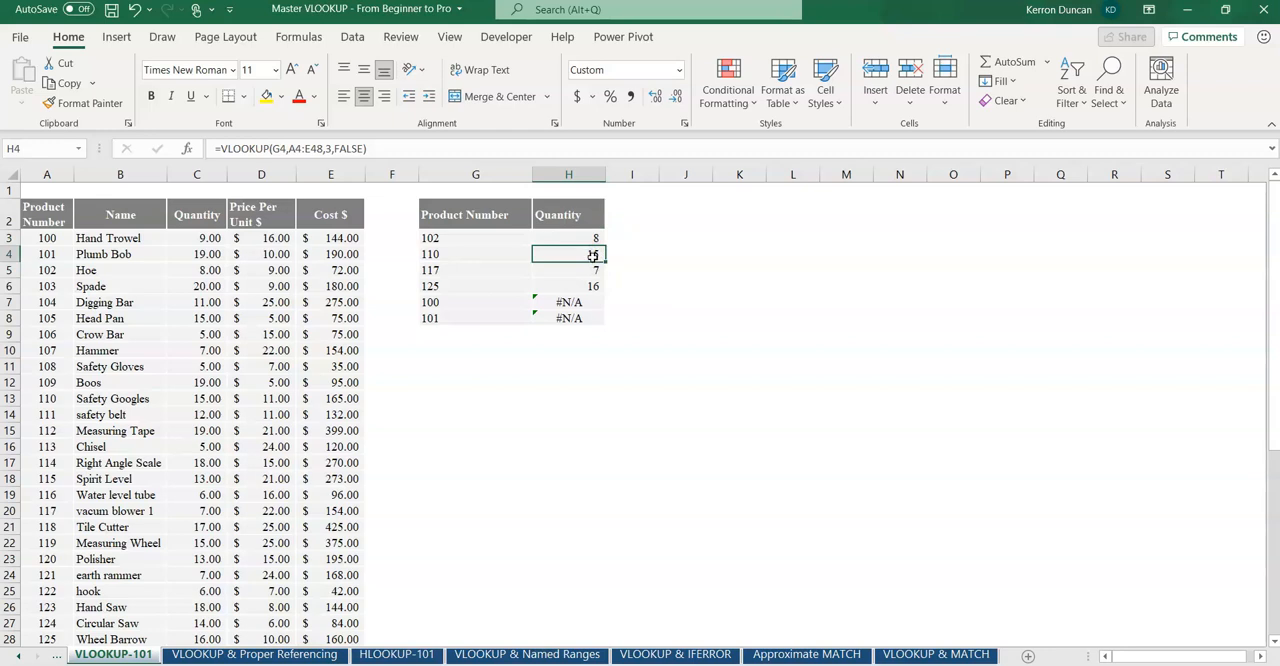
pyautogui.click(595, 238)
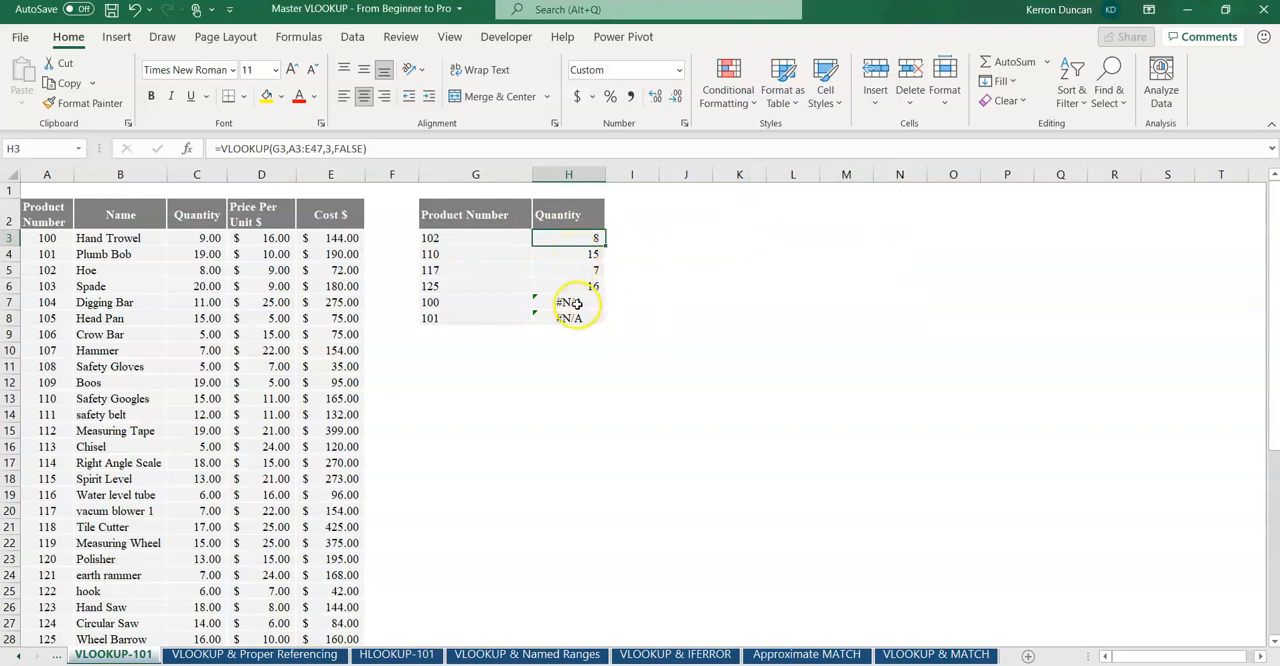
# Step: Examine which product rows the table array of H7's VLOOKUP formula covers, and return to H3
pyautogui.click(577, 303)
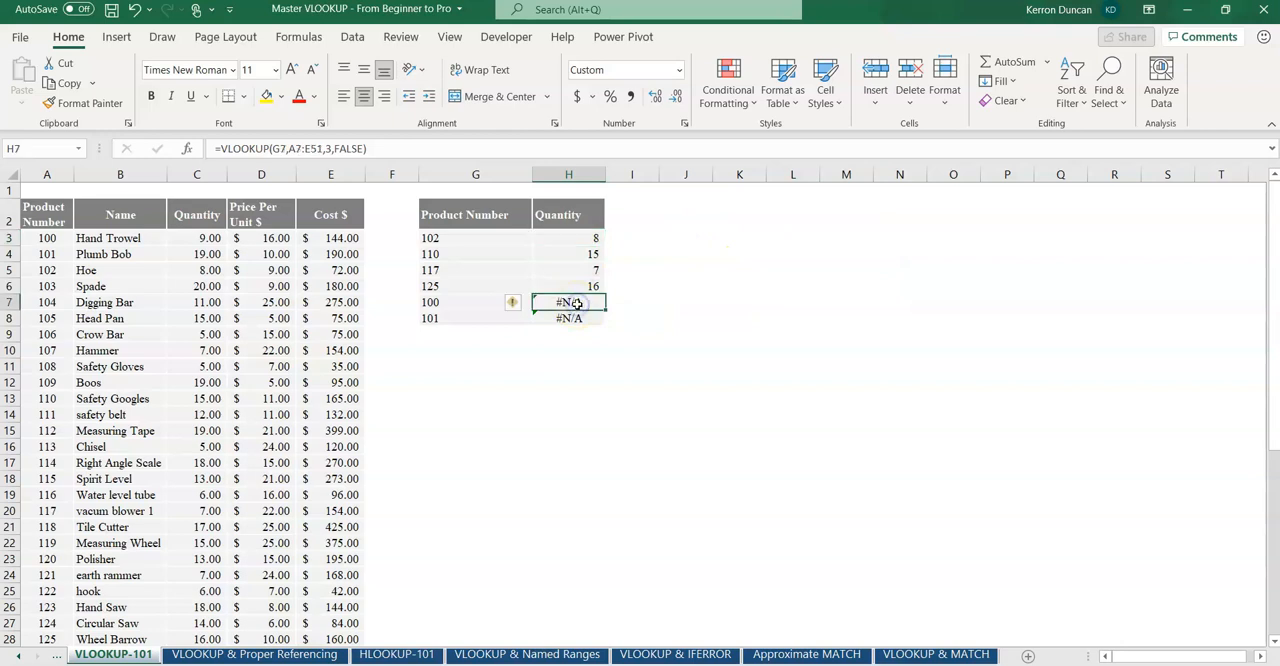
pyautogui.doubleClick(576, 303)
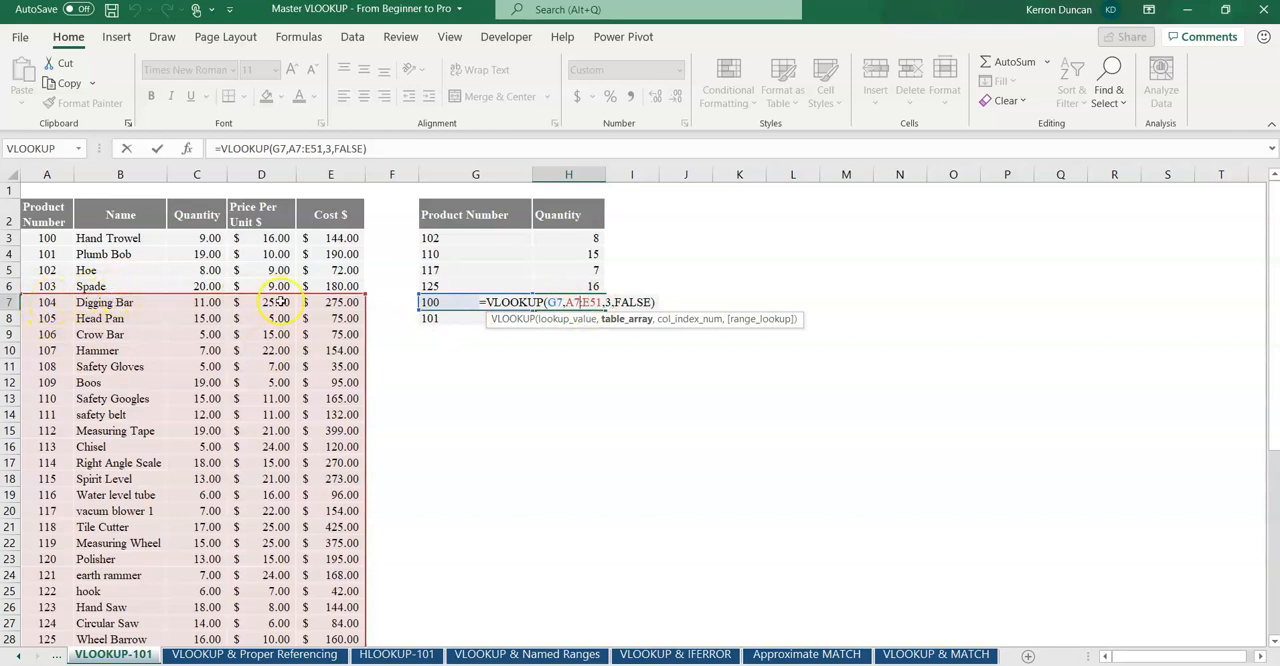
pyautogui.scroll(-8, 340, 400)
pyautogui.scroll(8, 345, 428)
pyautogui.press('Return')
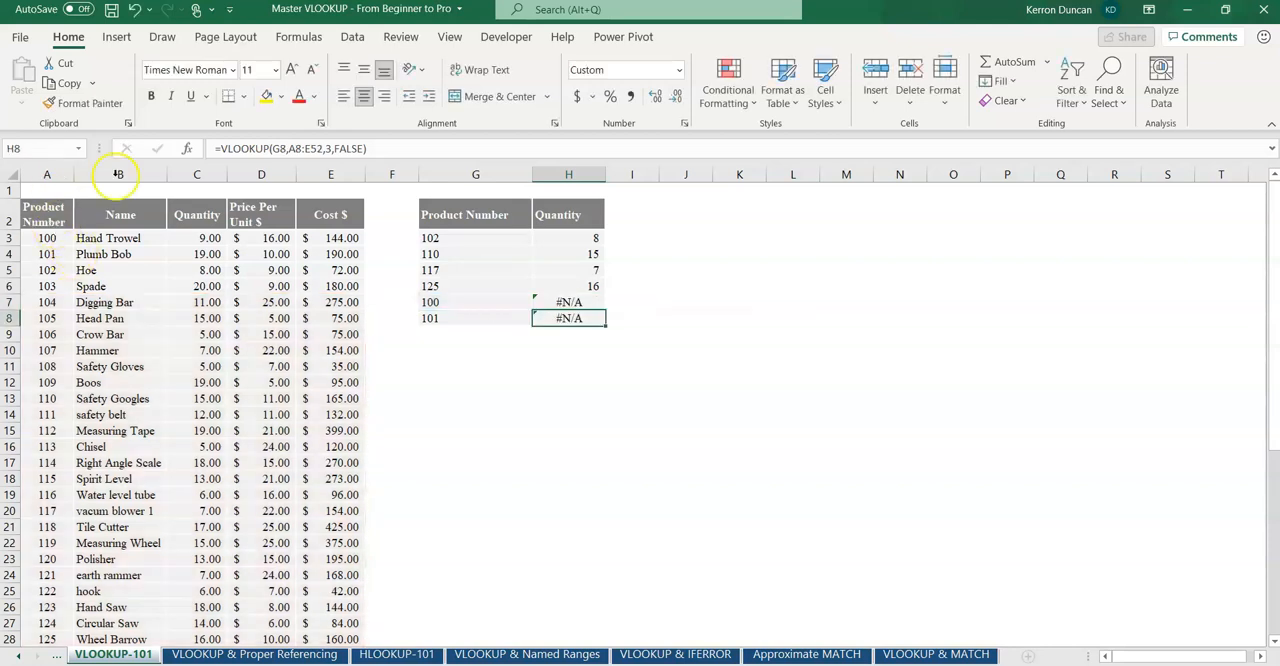
pyautogui.click(586, 238)
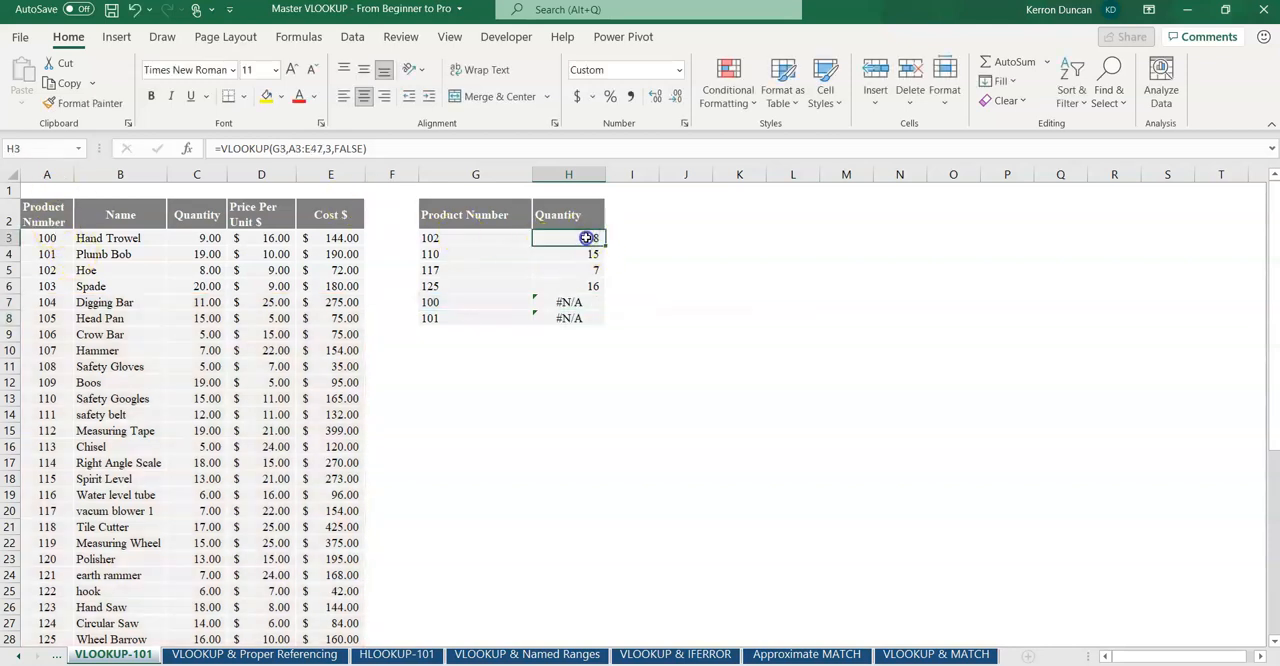
# Step: Make the table array in H3's VLOOKUP formula an absolute reference, $A$3:$E$47
pyautogui.doubleClick(586, 238)
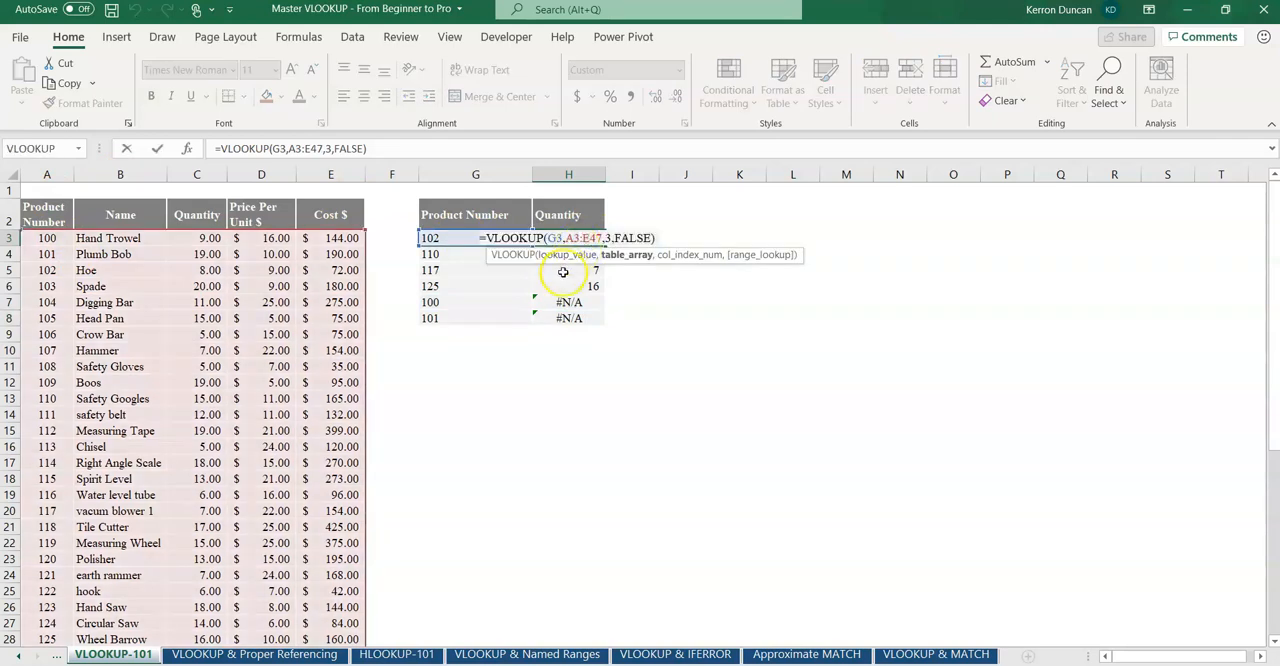
pyautogui.click(597, 237)
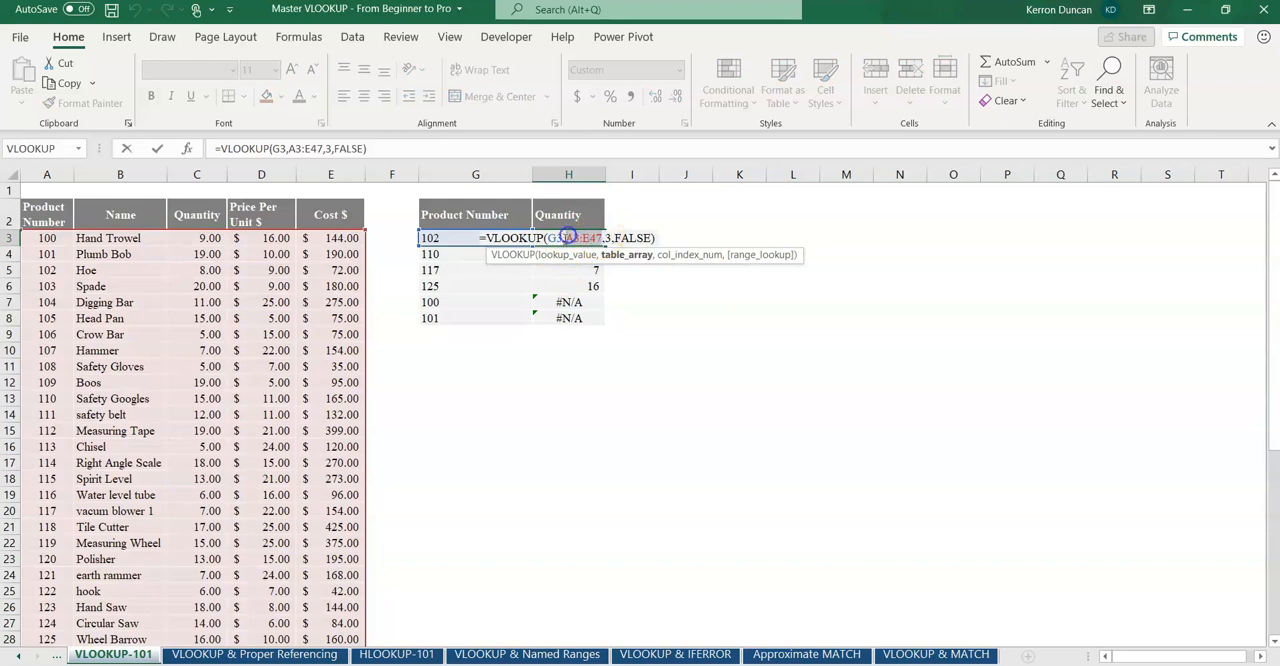
pyautogui.click(563, 257)
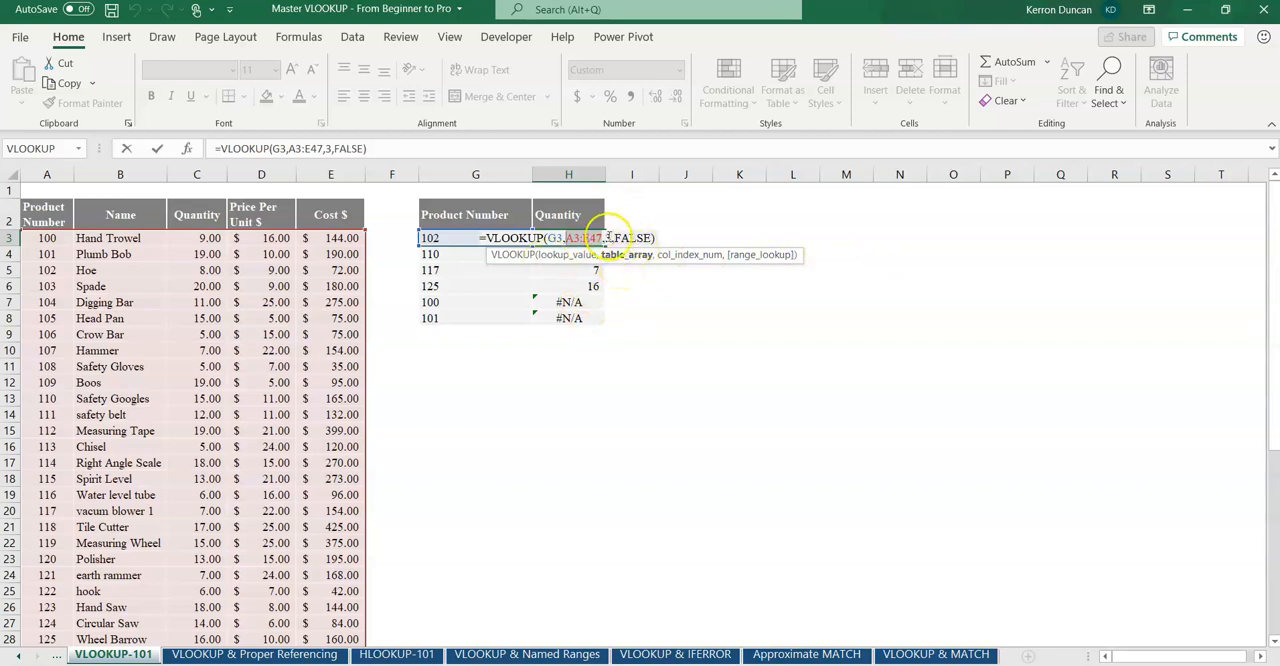
pyautogui.moveTo(581, 237); pyautogui.dragTo(568, 237)
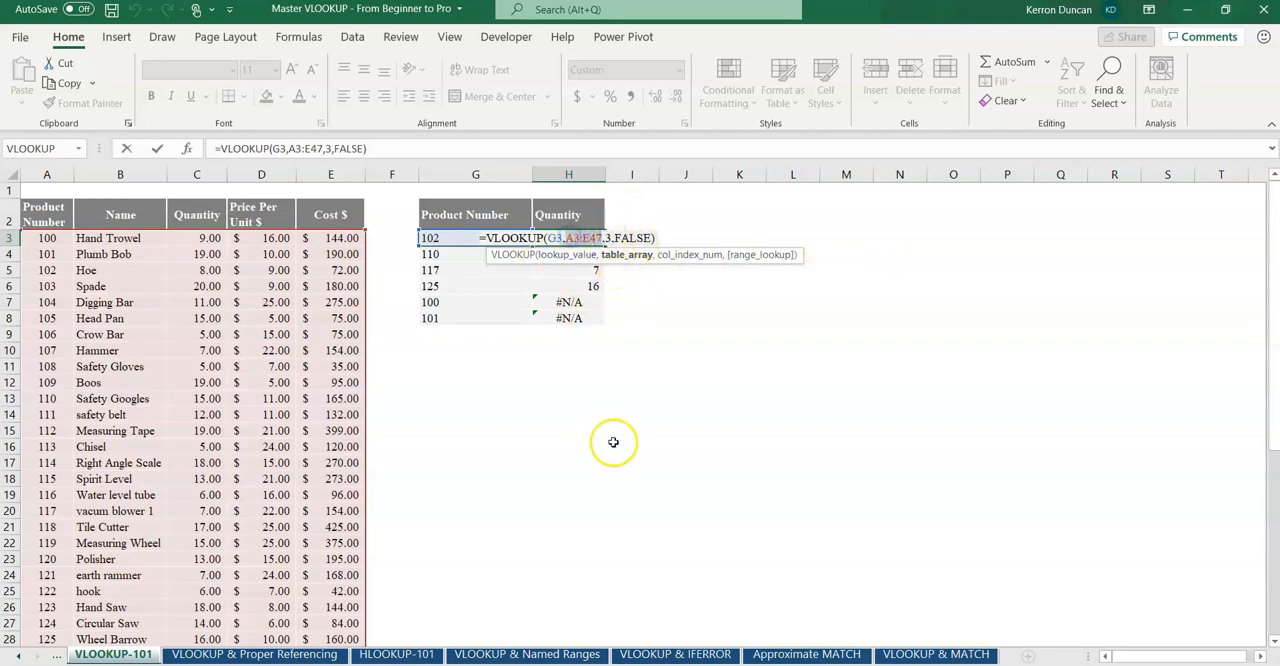
pyautogui.press('F4')
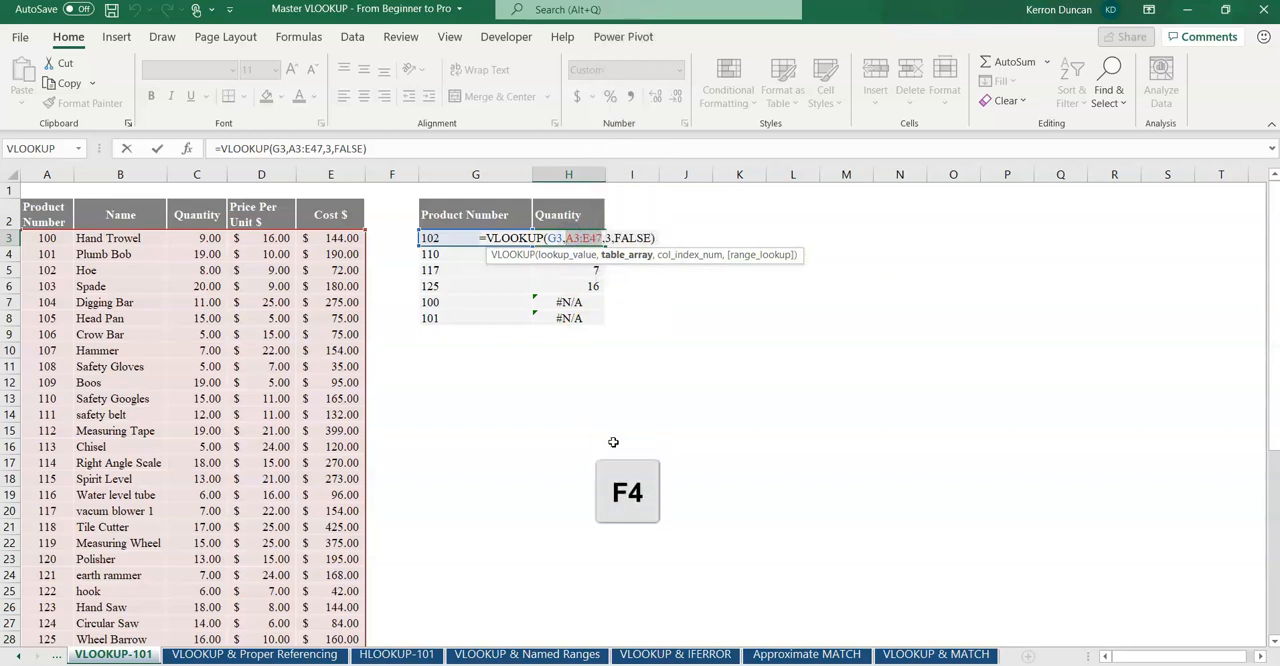
pyautogui.press('F4')
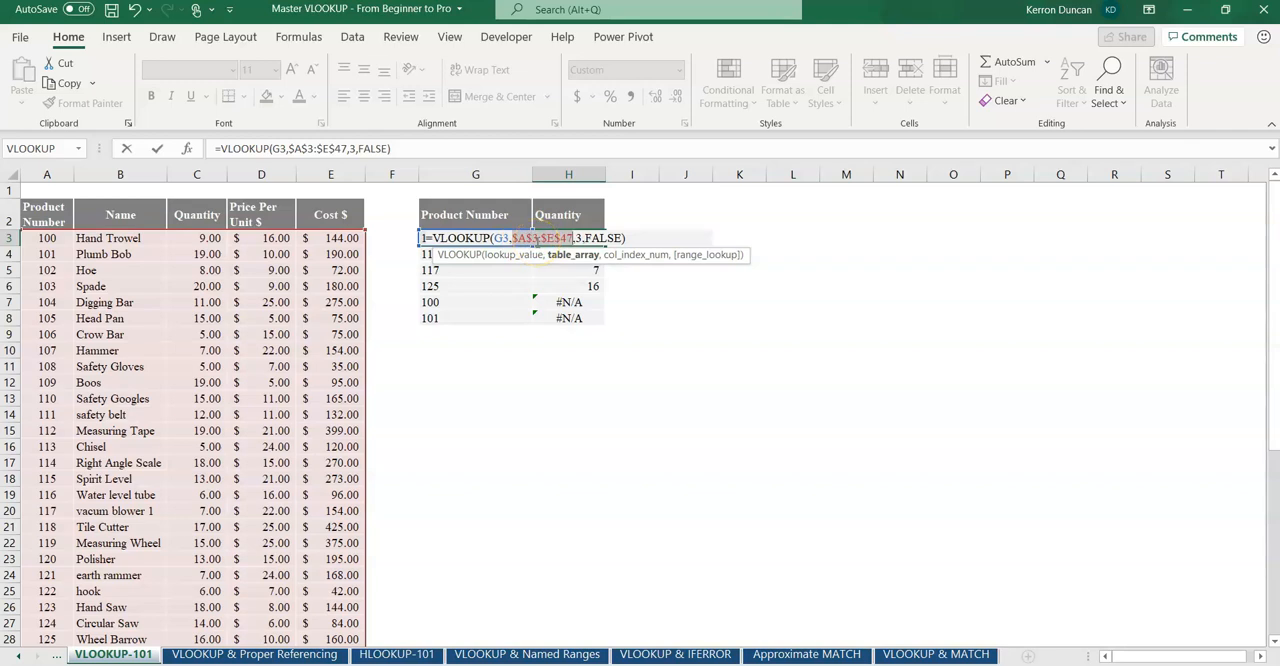
pyautogui.press('Return')
# Step: Fill the VLOOKUP formula from H3 down to H8 and check the table array reference in H7's formula
pyautogui.click(560, 240)
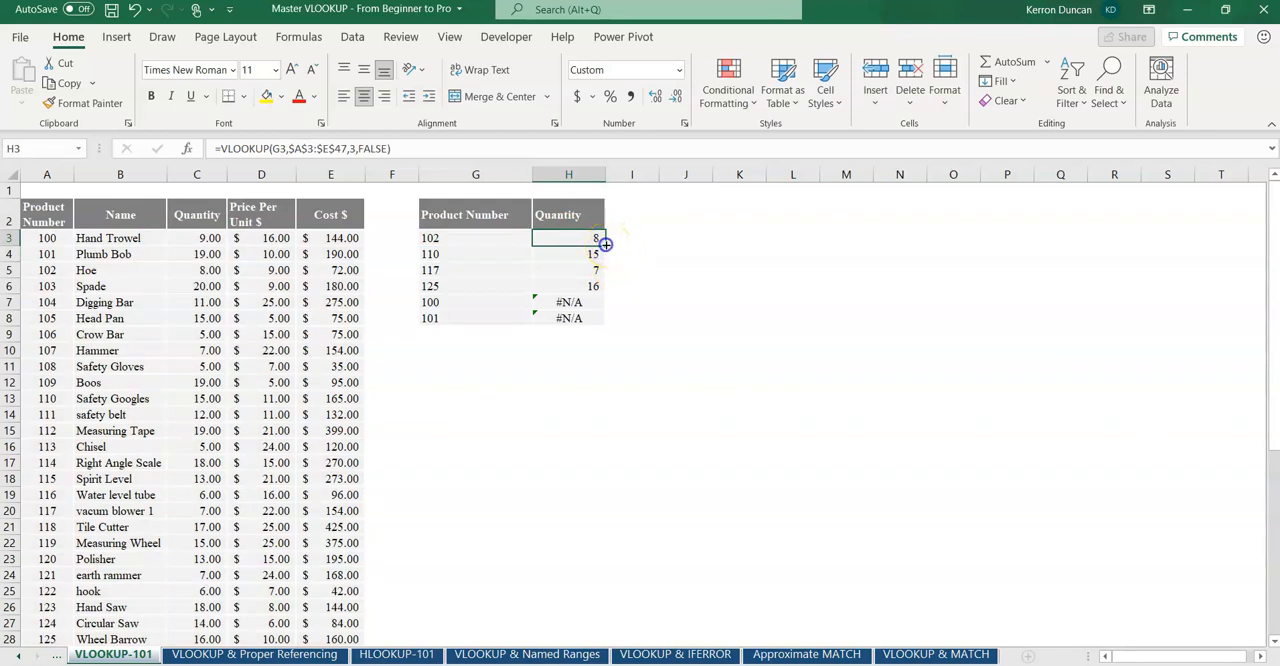
pyautogui.doubleClick(606, 244)
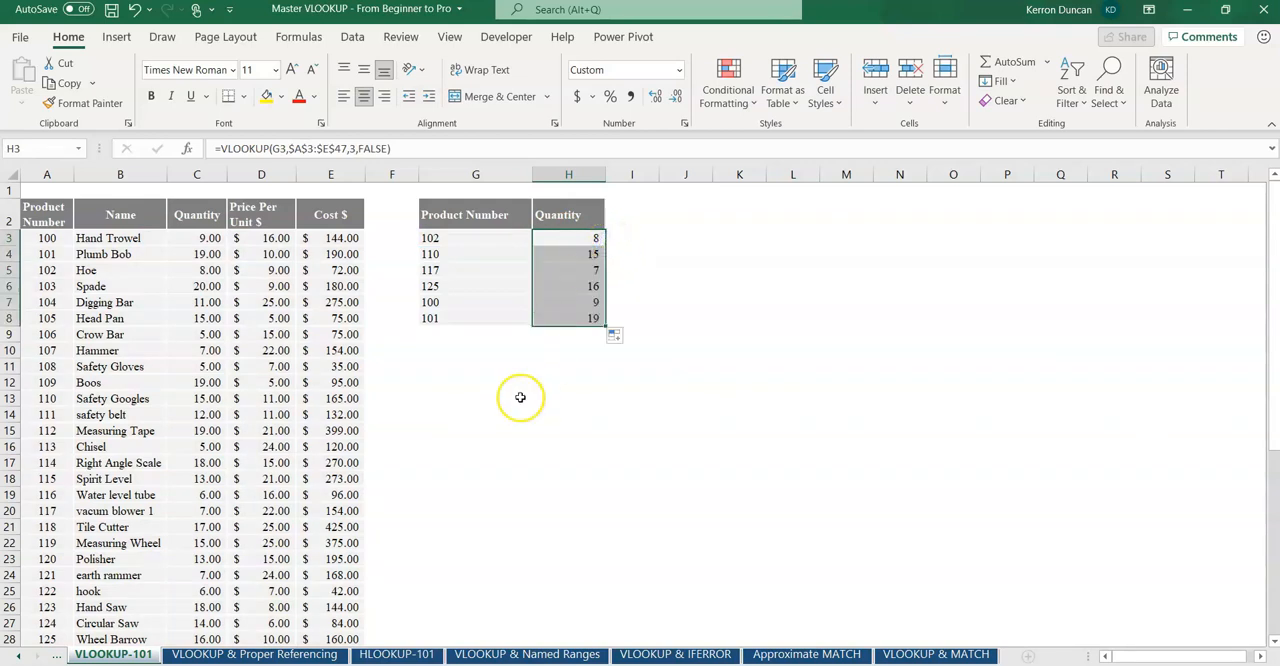
pyautogui.click(565, 301)
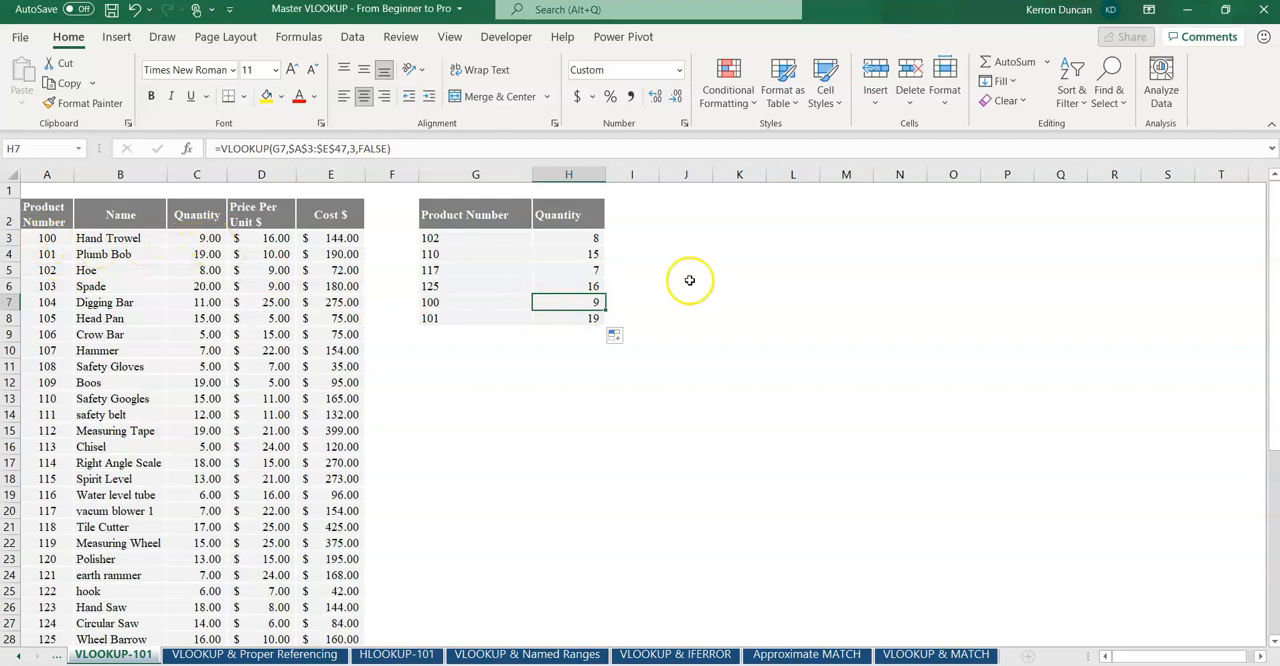
pyautogui.doubleClick(585, 300)
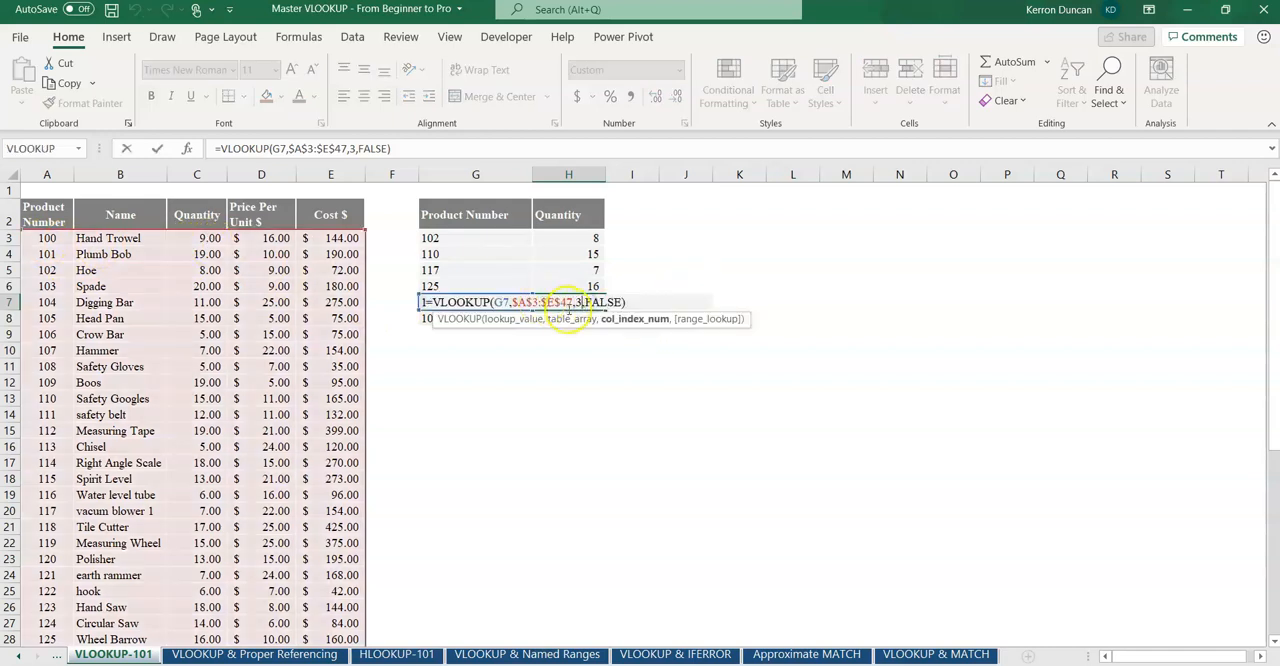